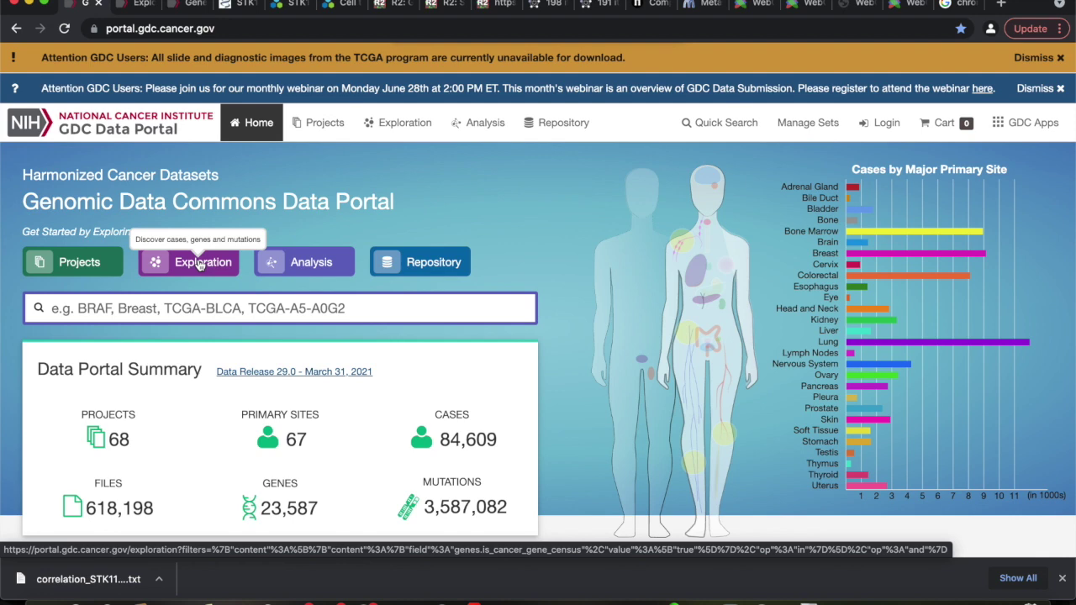
Step: Open the Exploration page and look over the case charts by project, disease type and gender and the case table
click(200, 264)
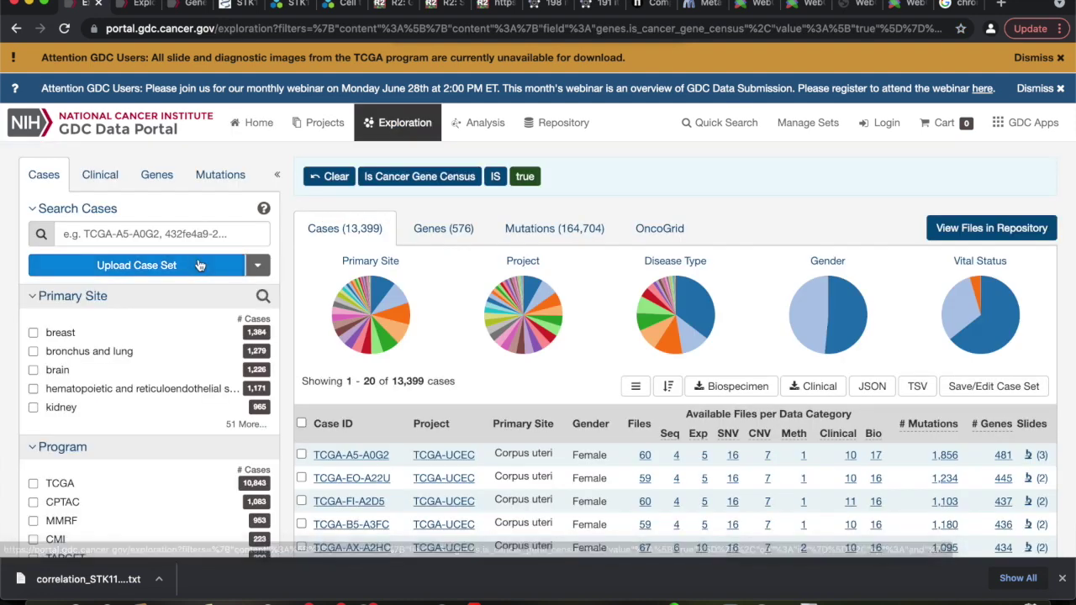
scroll(330, 363, down, 1)
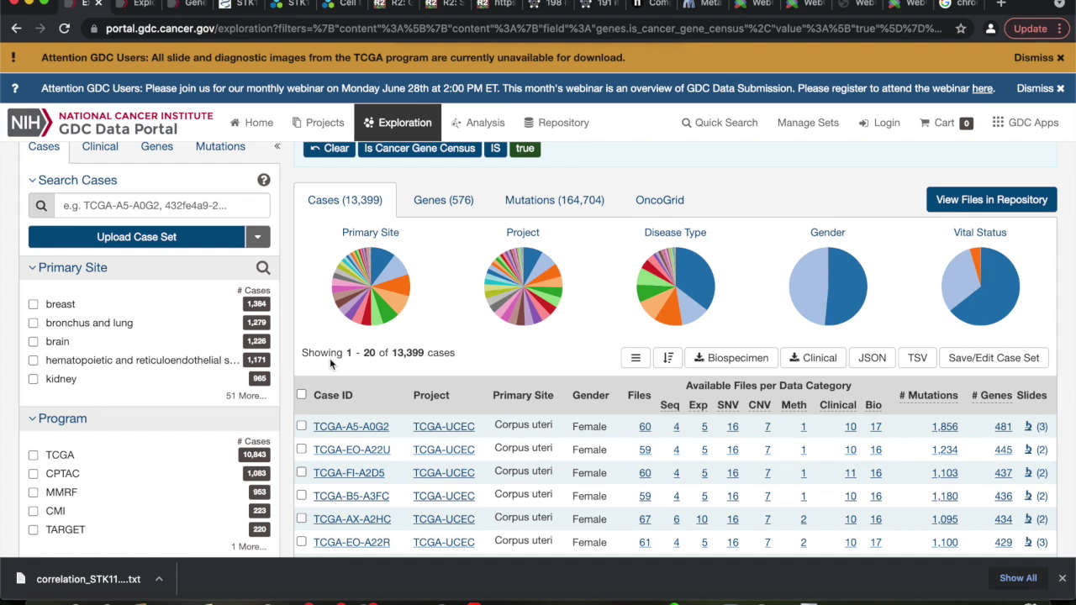
scroll(330, 358, down, 3)
scroll(330, 358, up, 2)
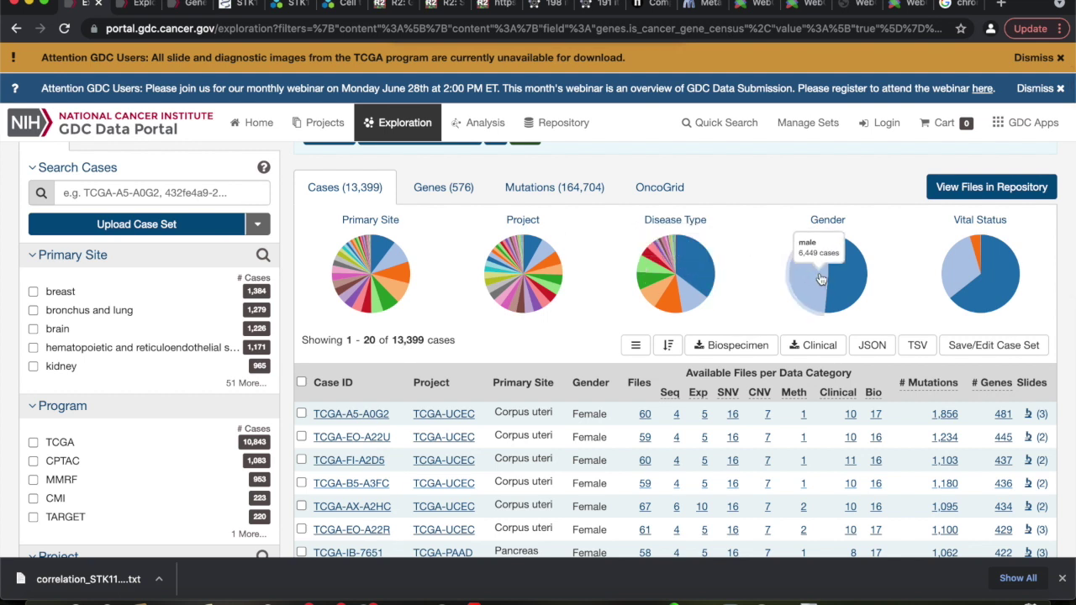
mouse_move(696, 279)
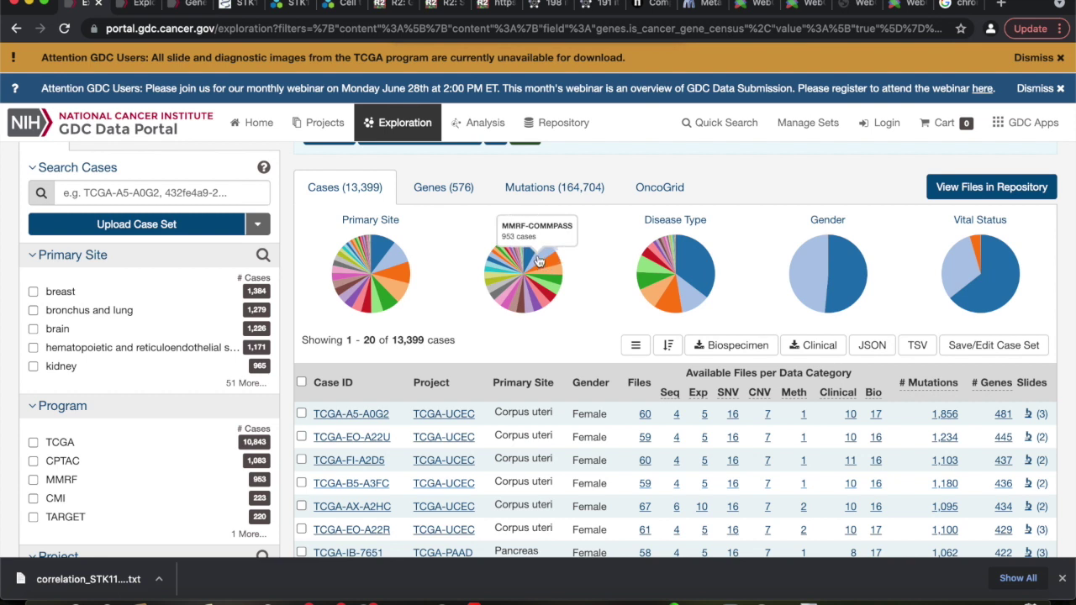
mouse_move(831, 274)
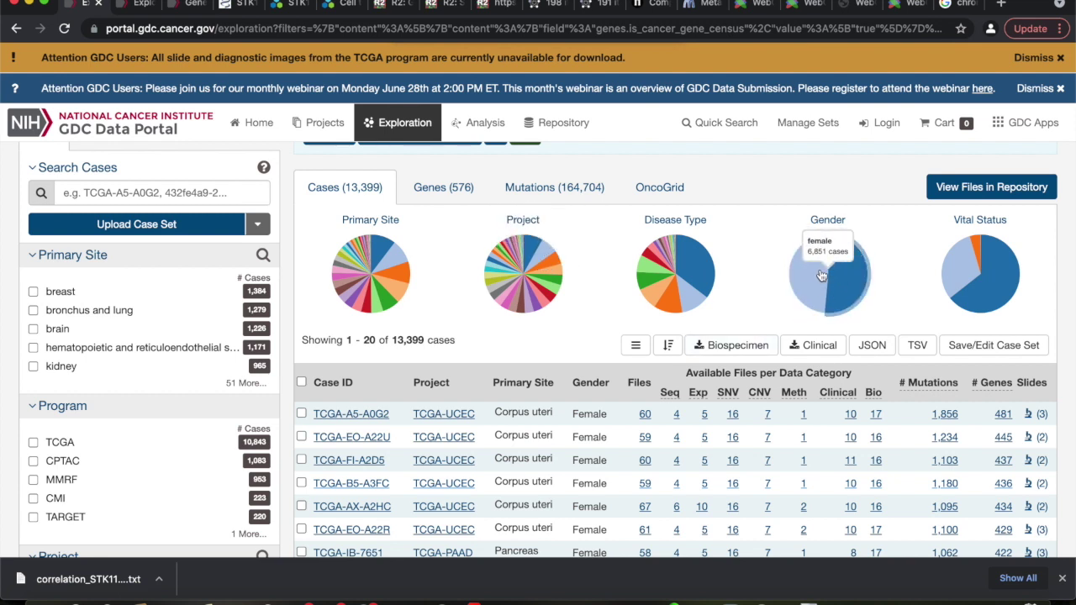
scroll(818, 276, down, 1)
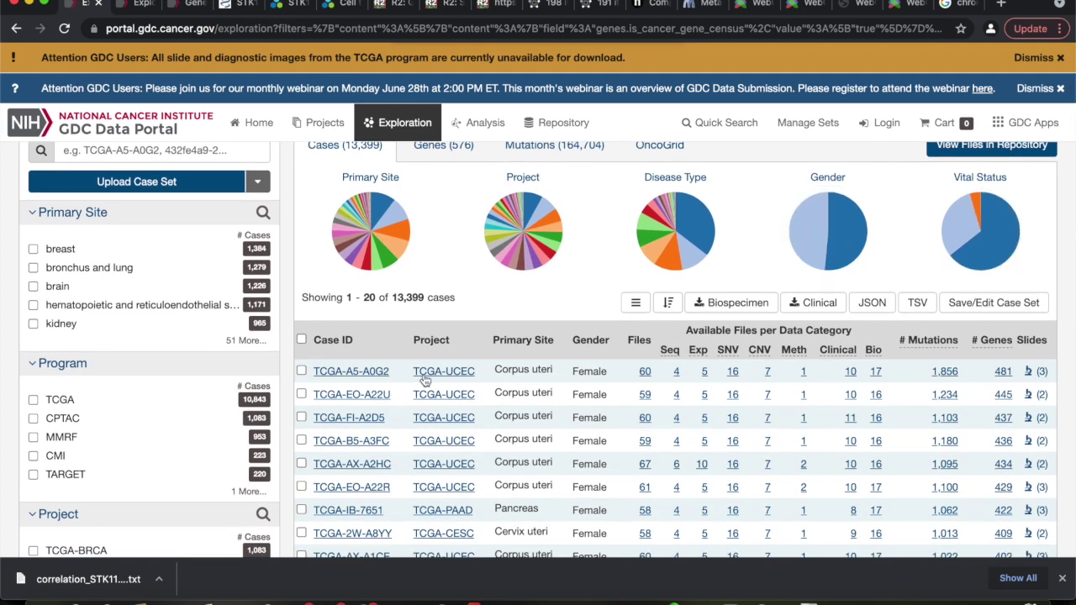
scroll(266, 368, up, 2)
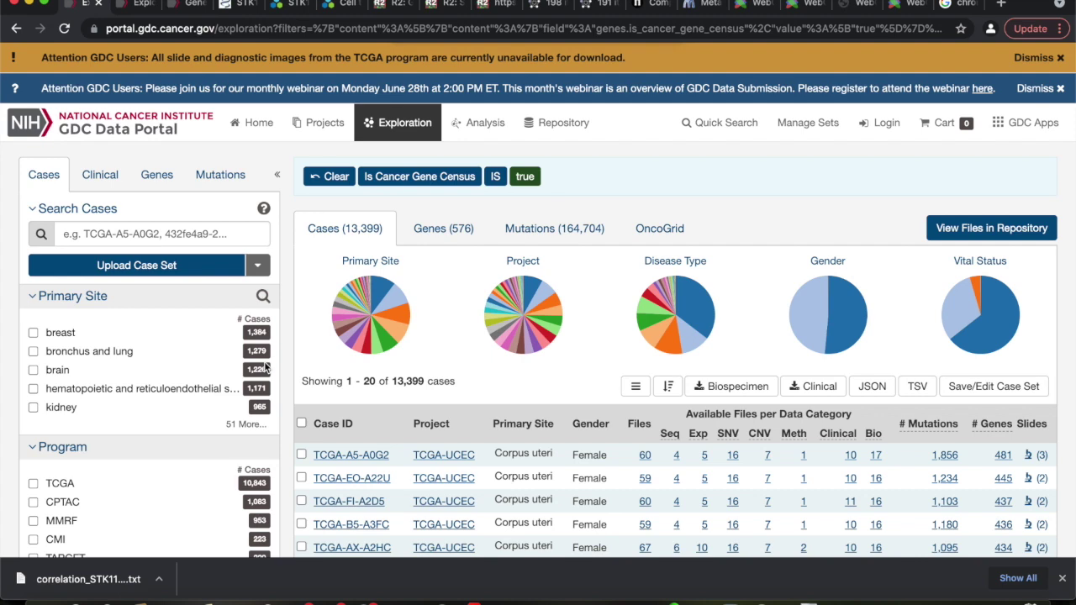
scroll(293, 340, down, 2)
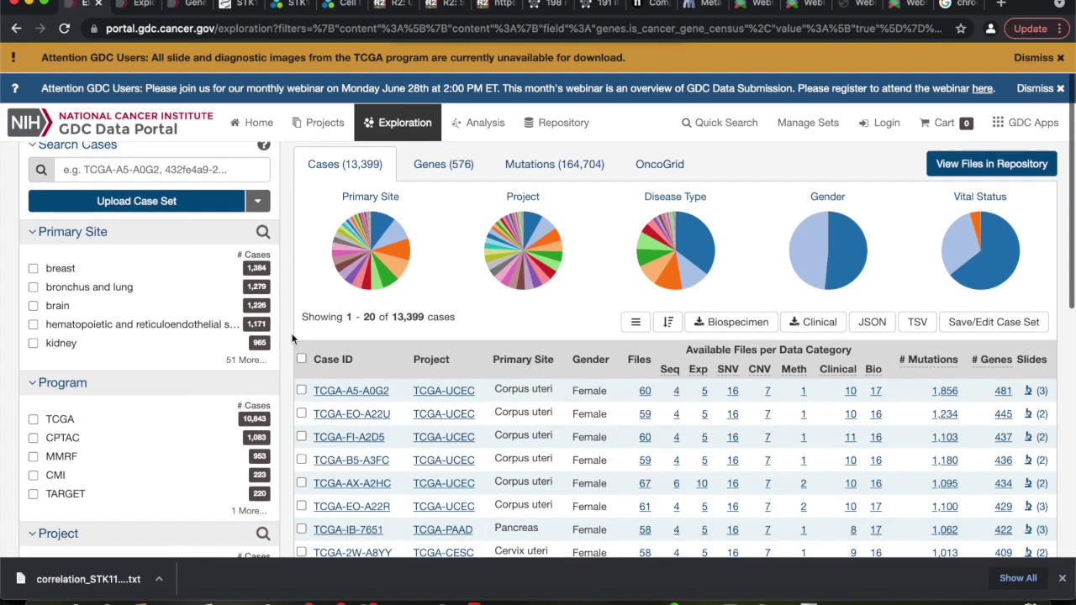
scroll(294, 340, up, 2)
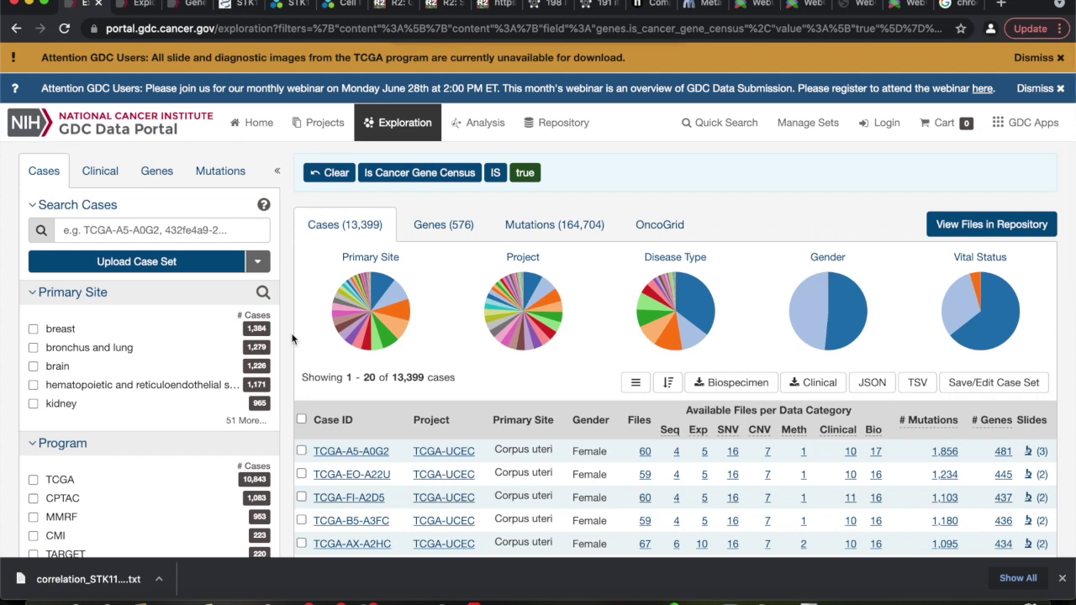
Step: Show the Genes results and examine the distribution of most frequently mutated genes across all cases
click(447, 229)
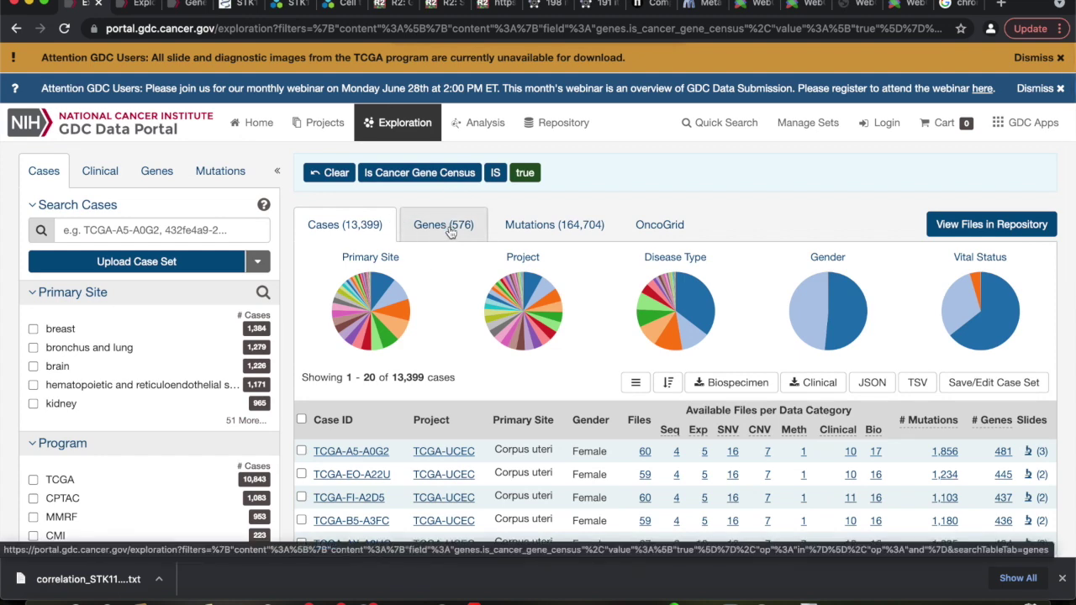
scroll(448, 291, down, 1)
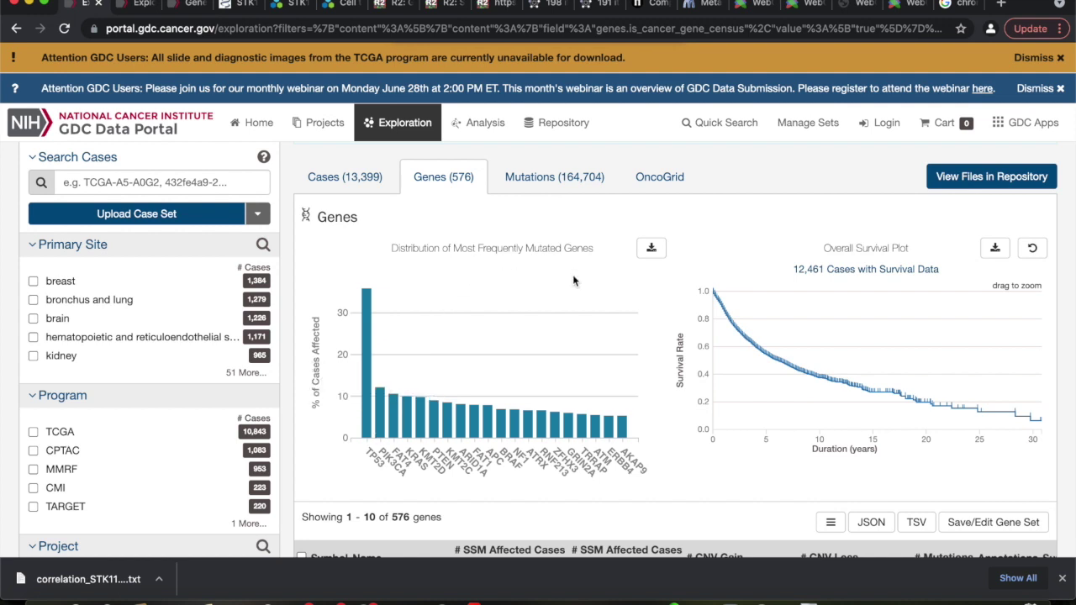
scroll(583, 201, down, 1)
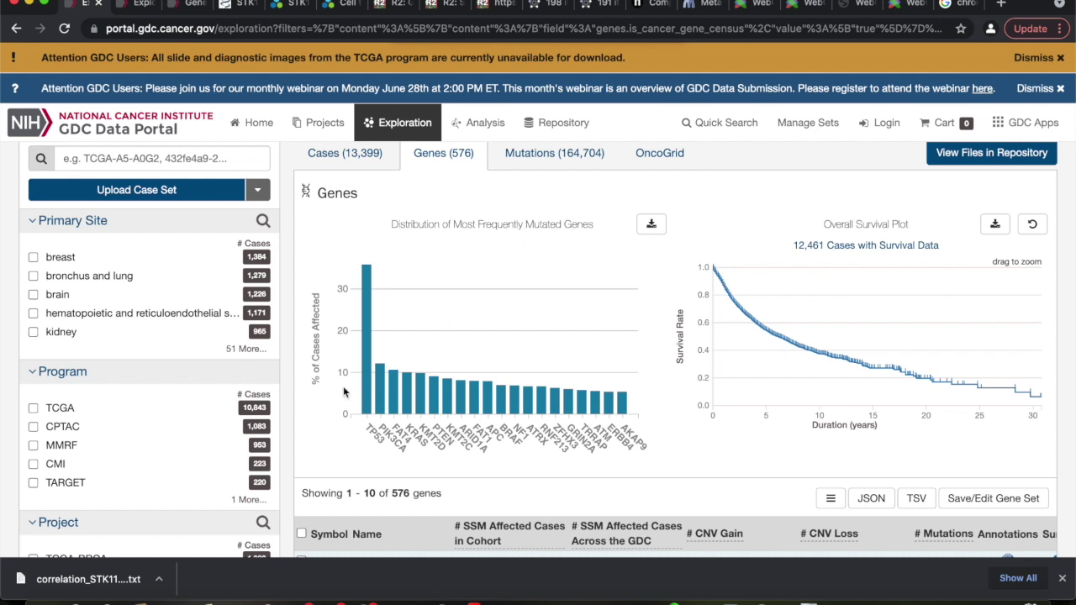
mouse_move(364, 318)
mouse_move(606, 418)
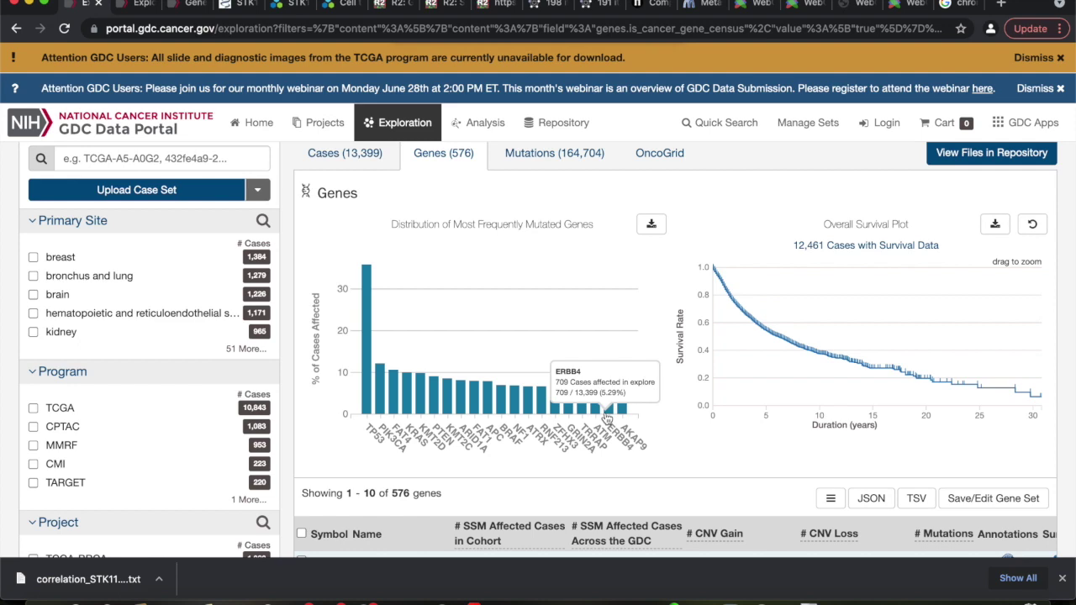
Step: Filter the cases to the primary site bronchus and lung
scroll(606, 418, down, 2)
scroll(606, 418, up, 4)
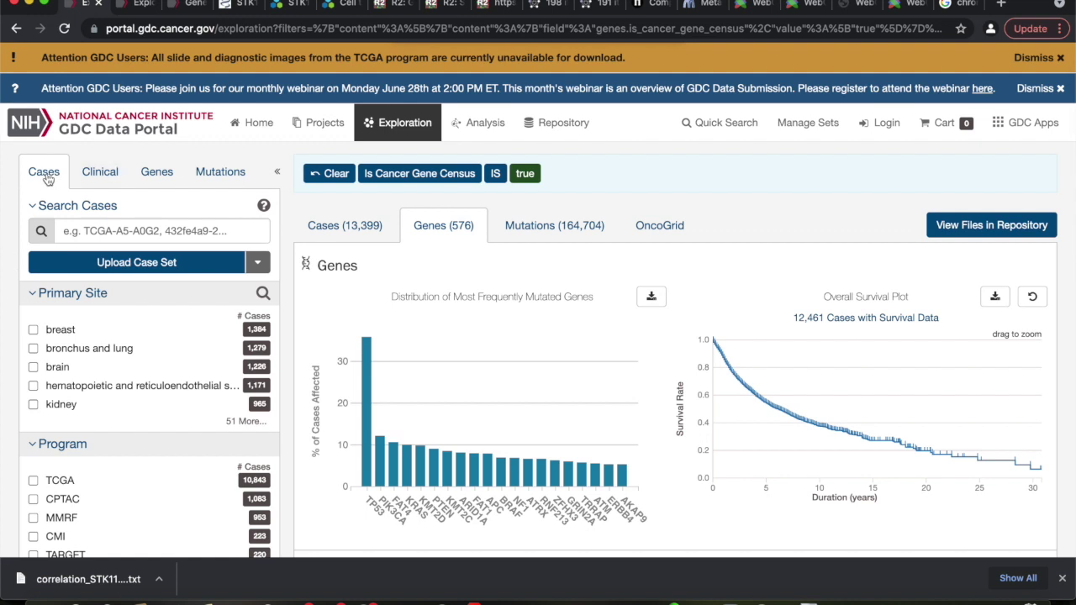
scroll(69, 412, down, 2)
scroll(68, 413, up, 2)
scroll(57, 296, down, 1)
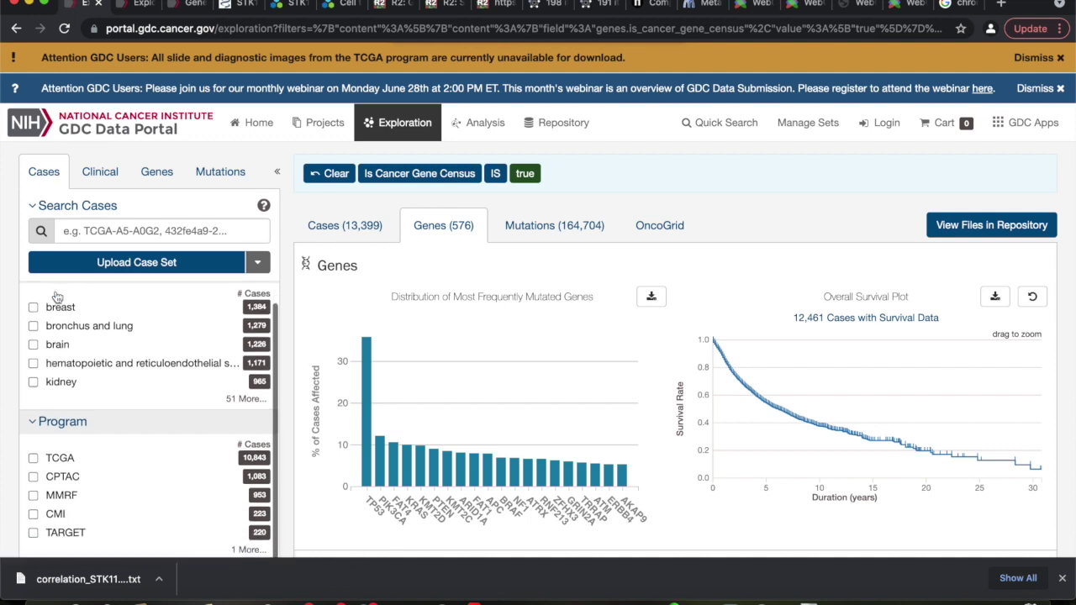
scroll(82, 340, up, 1)
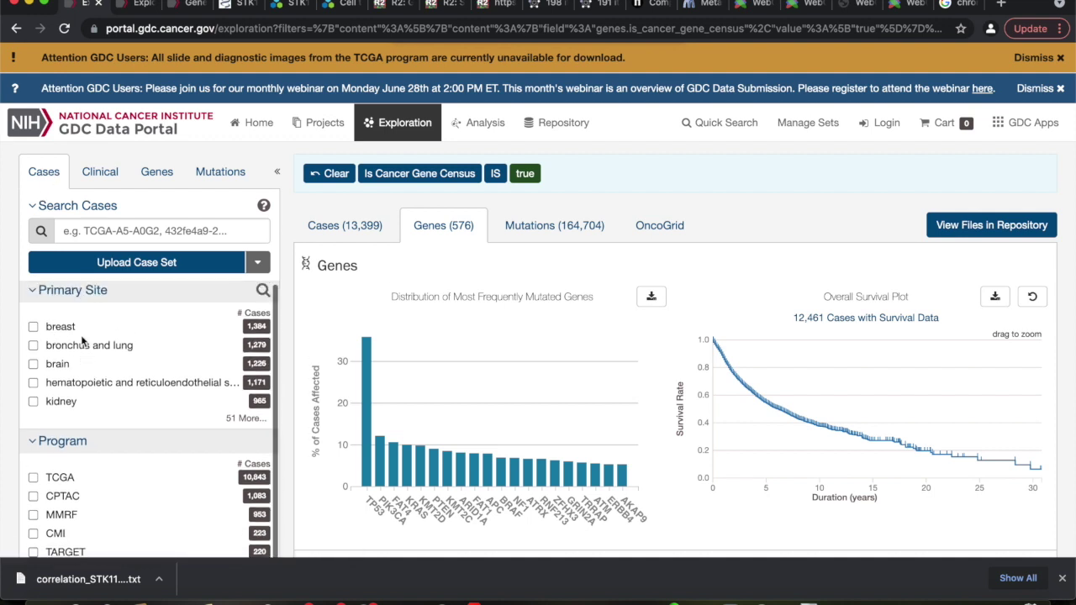
click(33, 347)
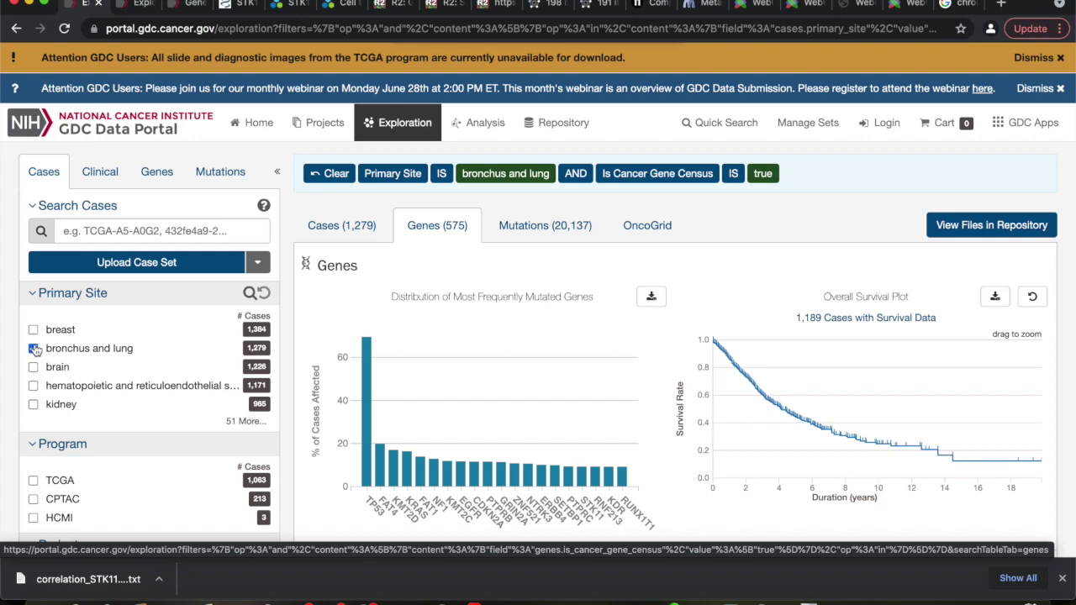
Step: Restrict the lung cases to the disease type adenomas and adenocarcinomas
scroll(139, 402, down, 3)
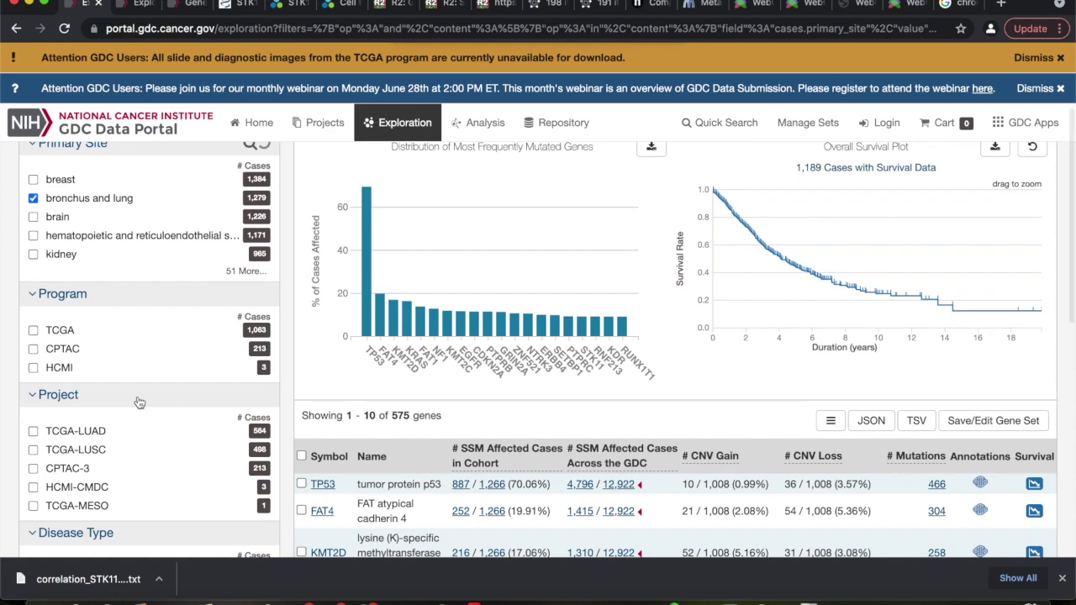
scroll(139, 402, up, 1)
scroll(139, 402, down, 3)
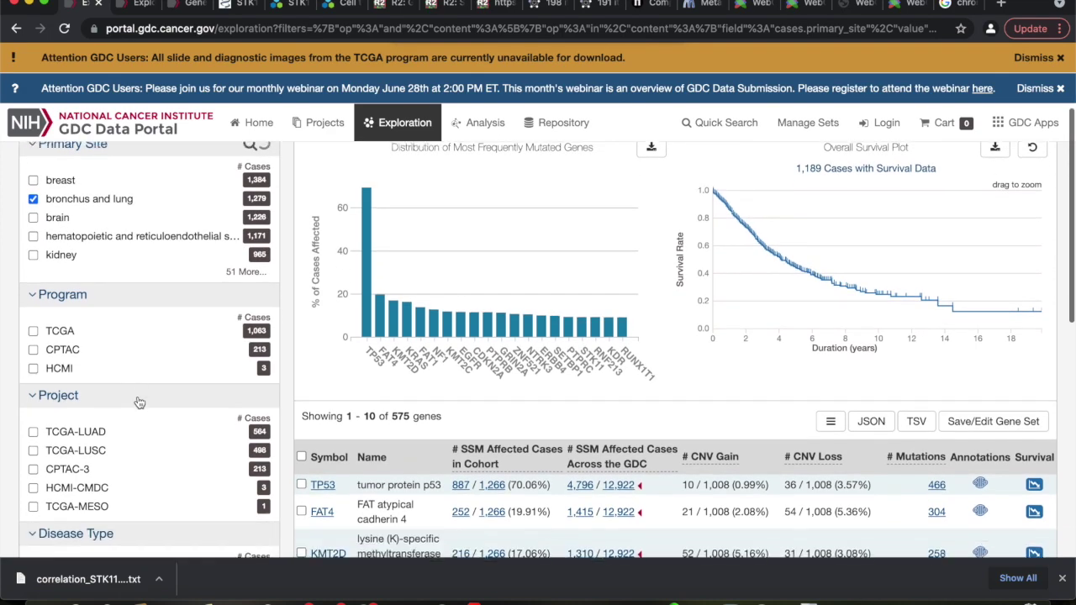
scroll(139, 402, down, 3)
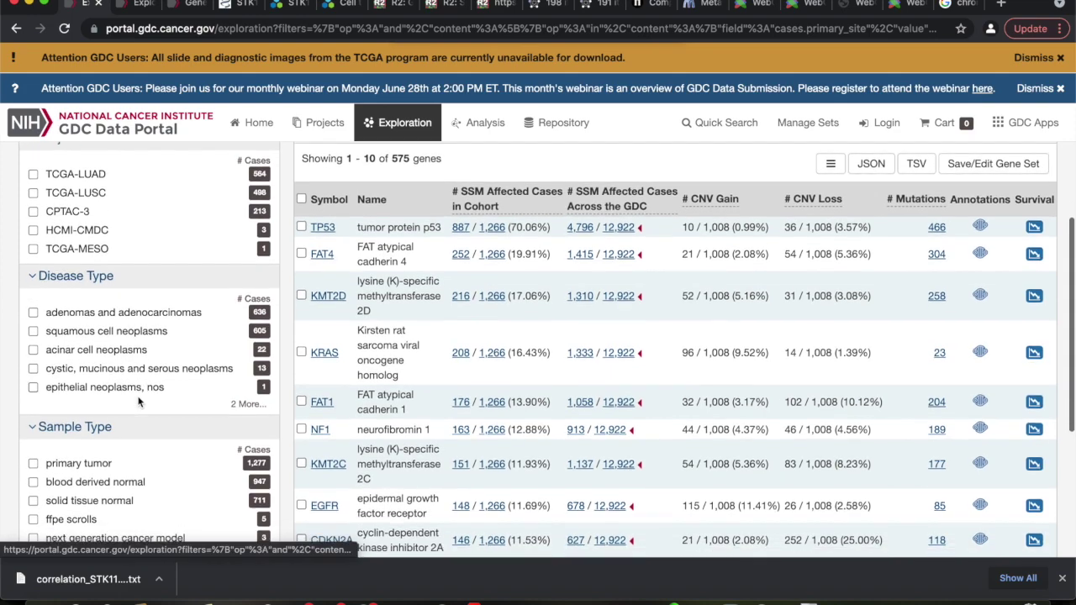
scroll(139, 402, up, 6)
scroll(139, 402, down, 5)
scroll(139, 402, down, 1)
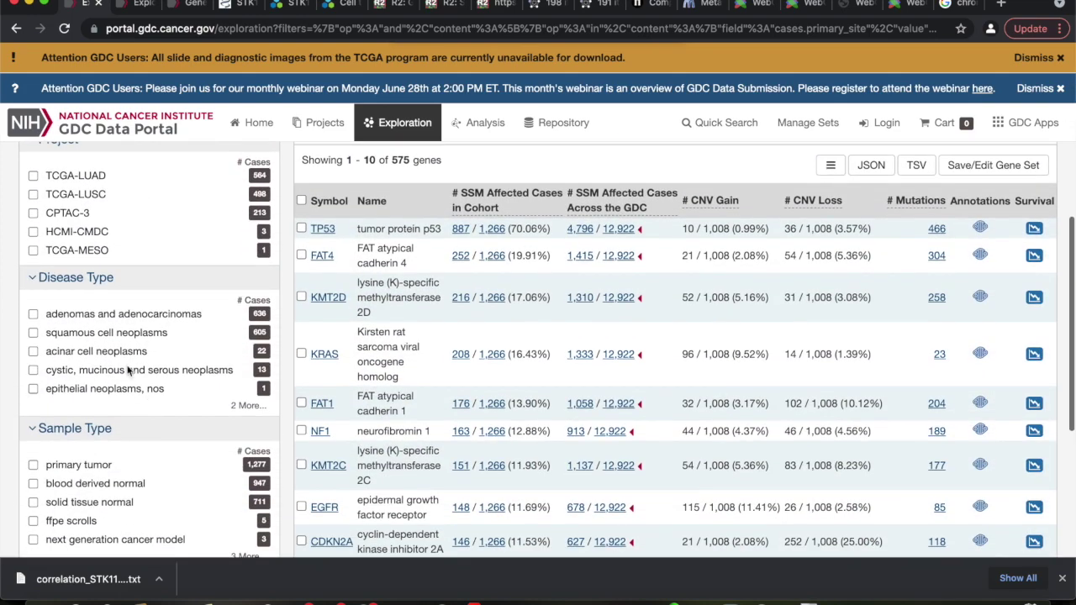
click(33, 314)
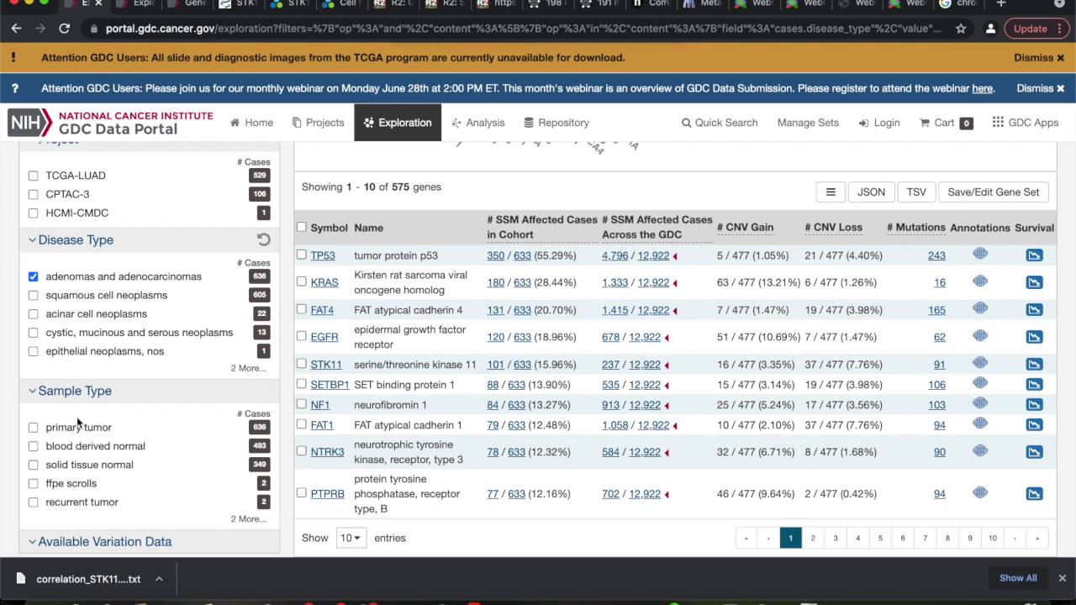
Step: Review the mutated genes of the filtered cohort, then open the clinical filters and expand AJCC Pathologic Stage under Diagnoses
scroll(77, 417, down, 2)
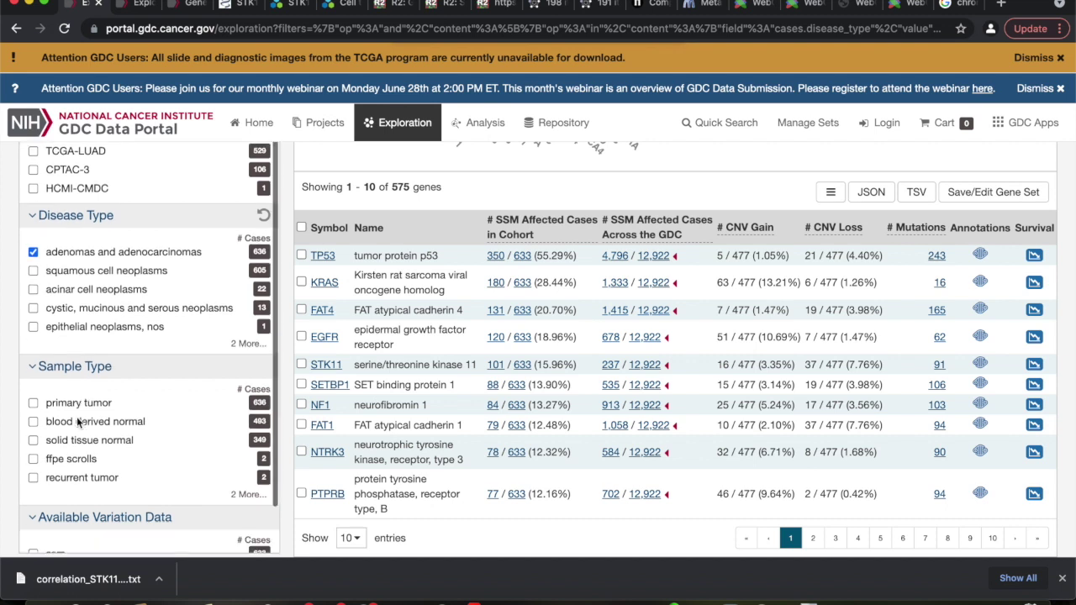
scroll(76, 416, up, 2)
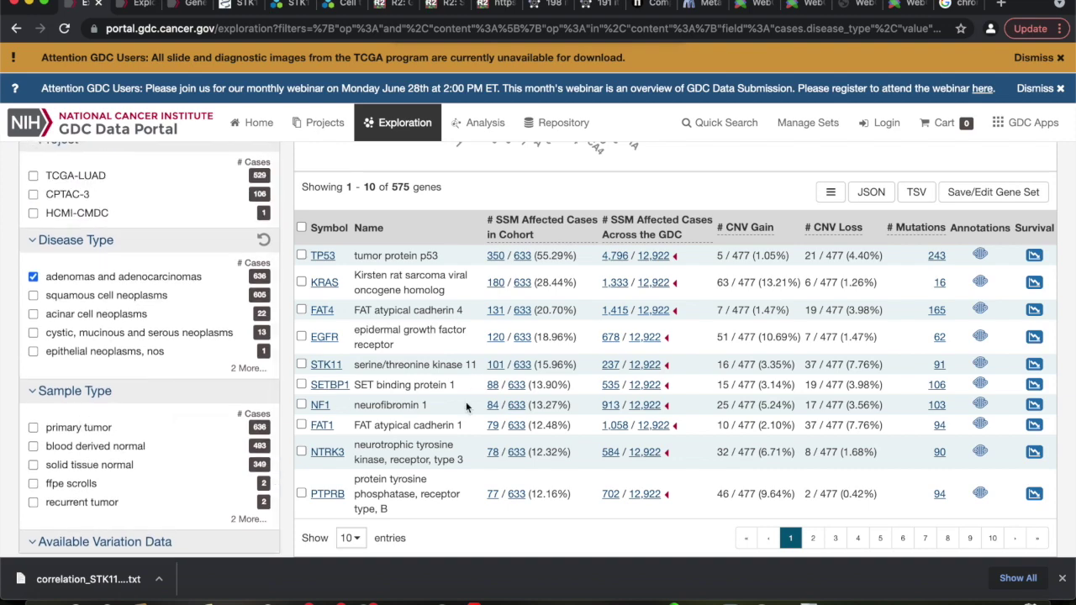
scroll(467, 408, up, 5)
scroll(466, 407, down, 3)
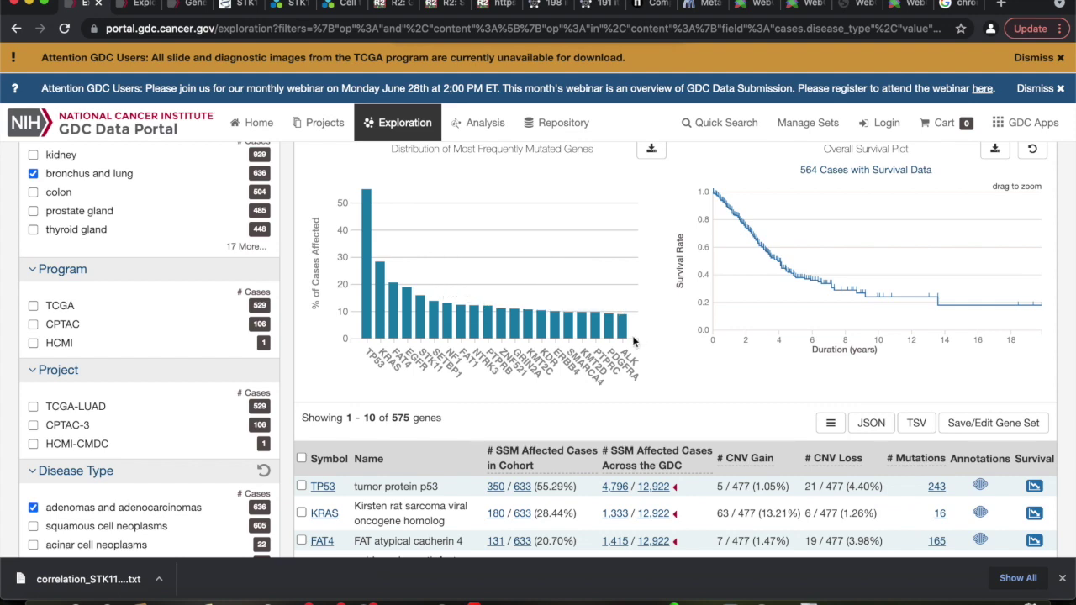
scroll(139, 334, up, 2)
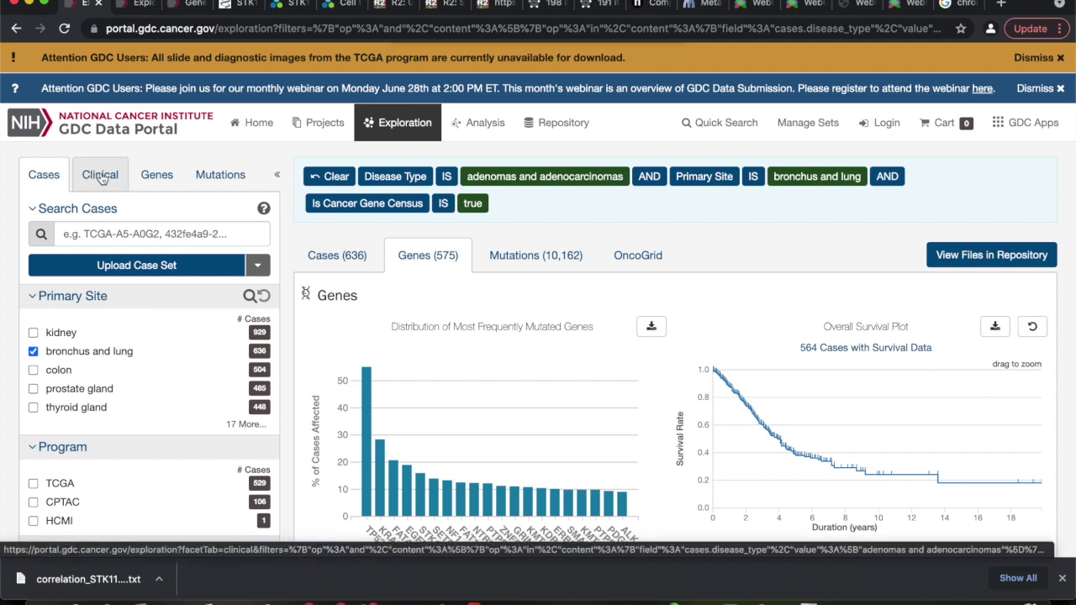
click(100, 178)
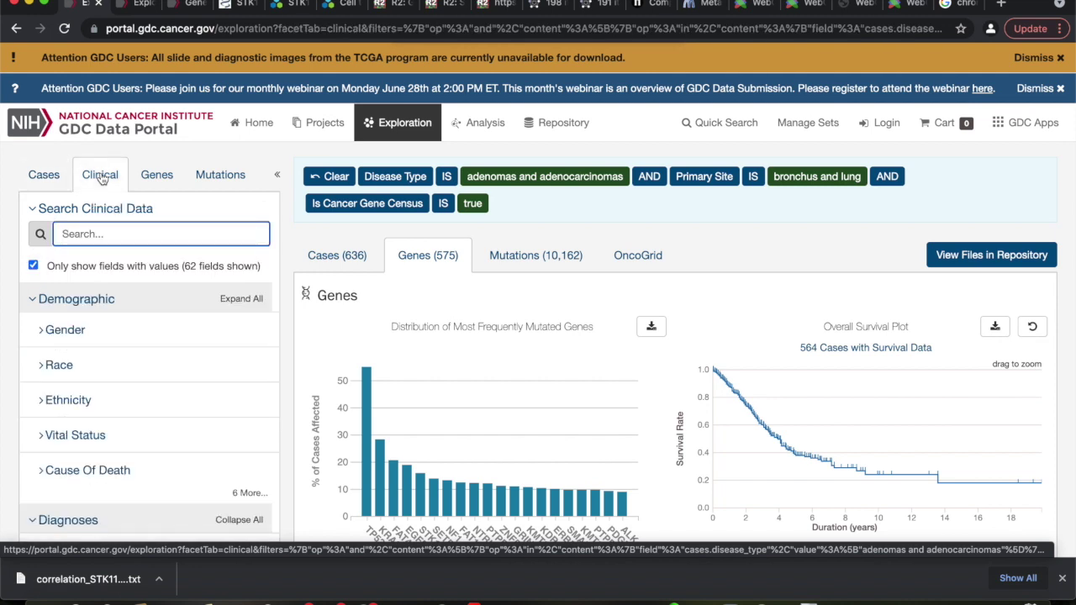
scroll(171, 345, down, 1)
scroll(171, 344, down, 1)
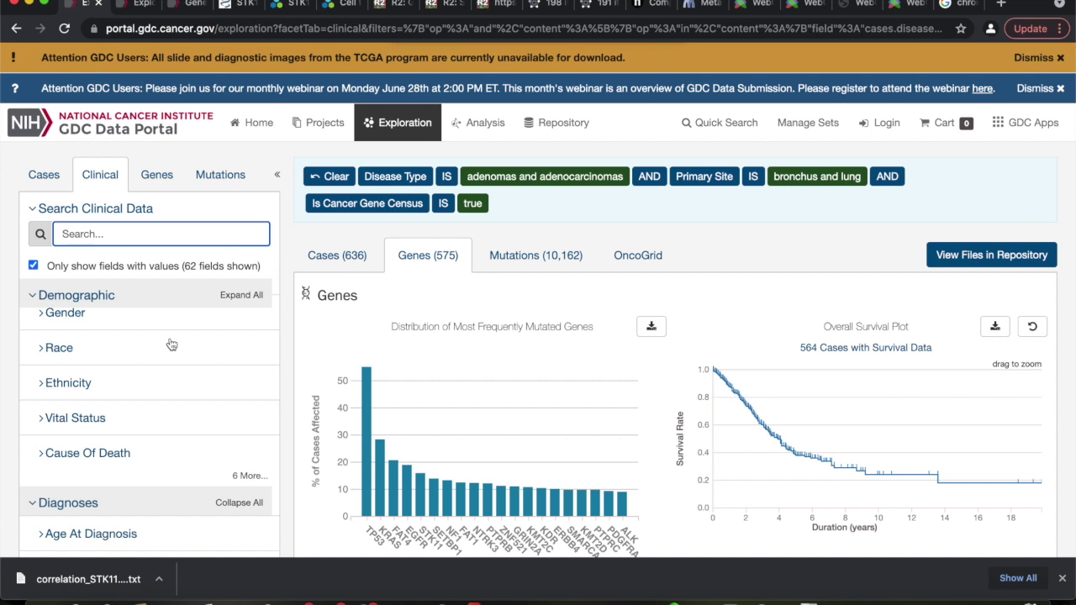
scroll(168, 349, down, 2)
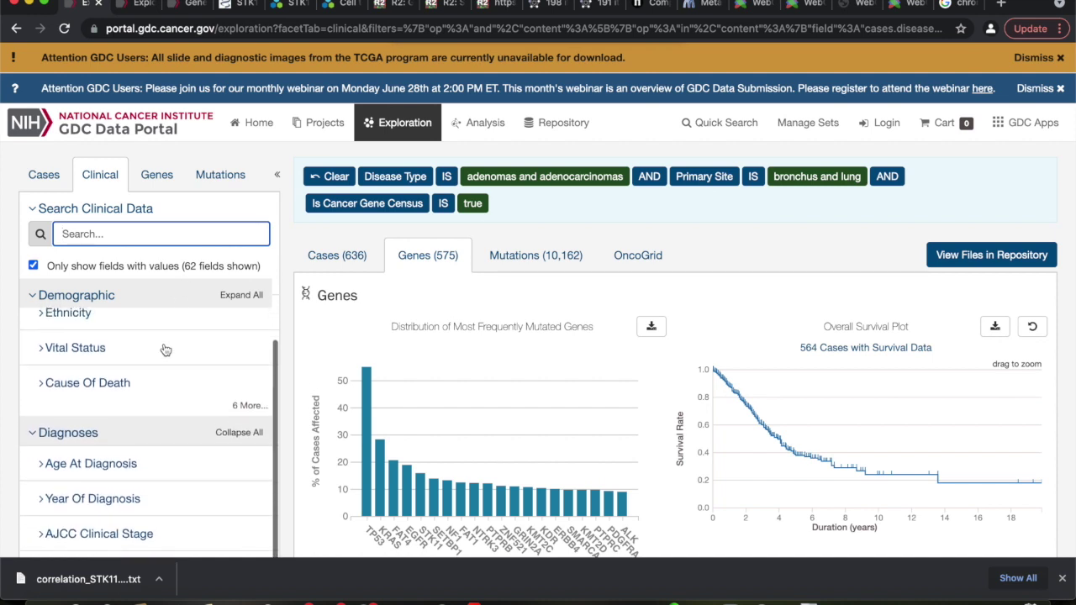
scroll(165, 350, down, 2)
scroll(166, 350, down, 4)
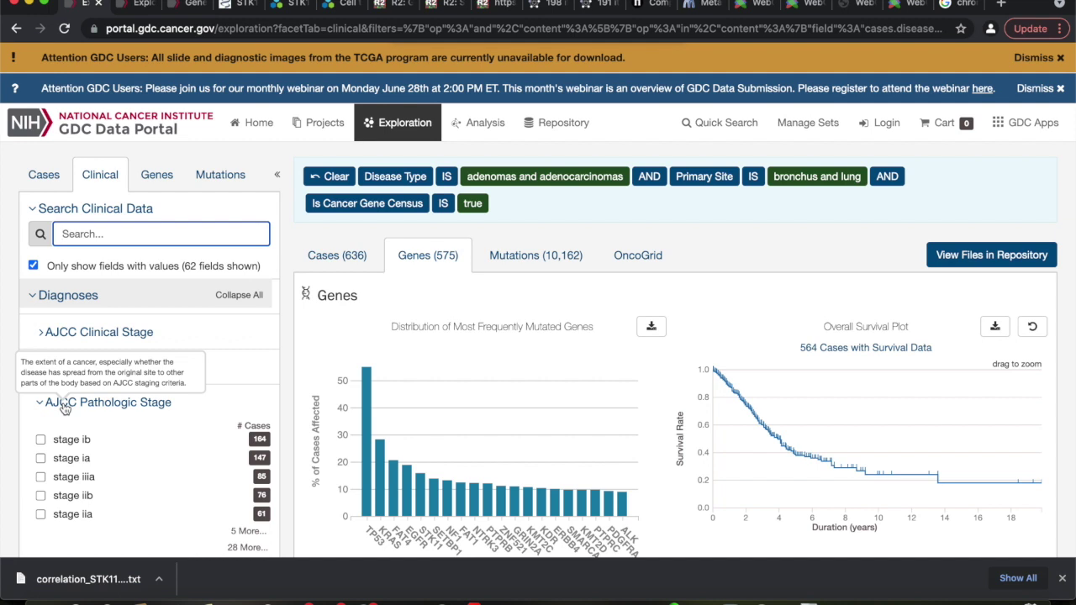
Step: Show the full list of AJCC pathologic stages and filter the cases to stage iiia
scroll(156, 471, down, 1)
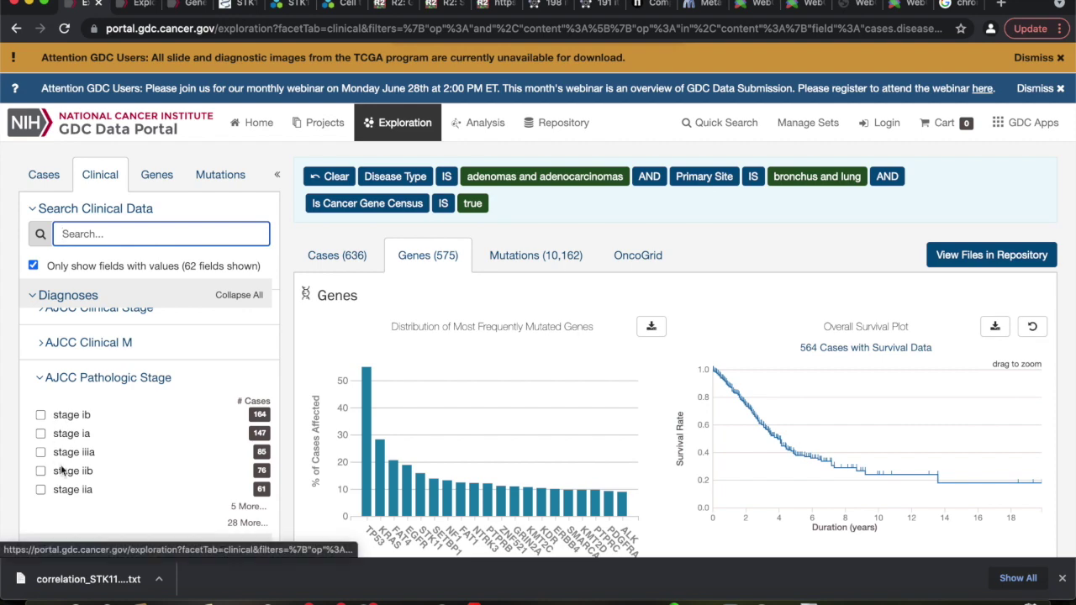
scroll(61, 471, down, 1)
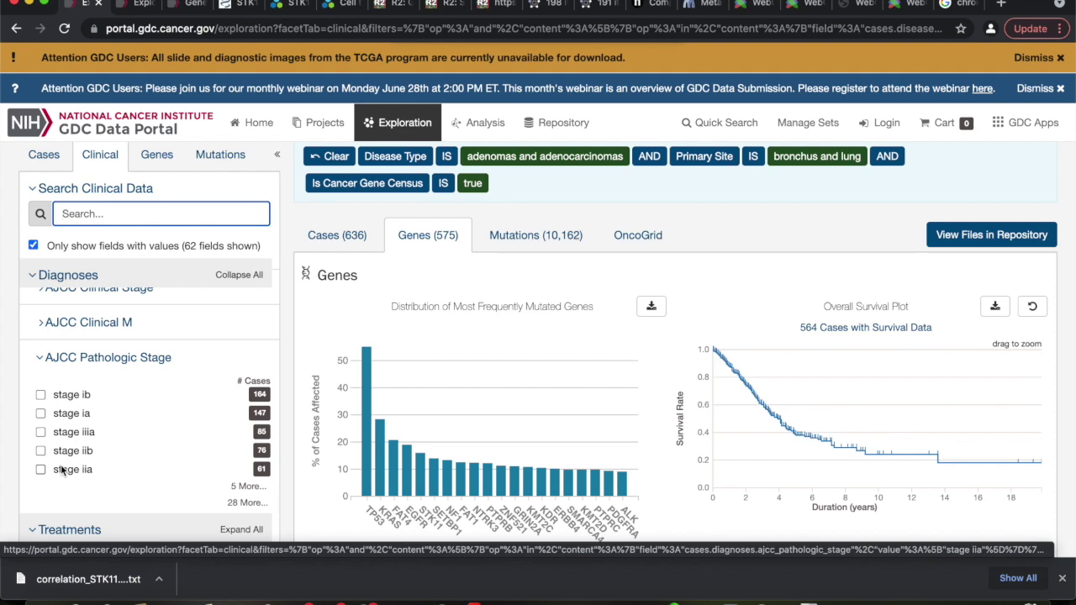
scroll(62, 470, down, 2)
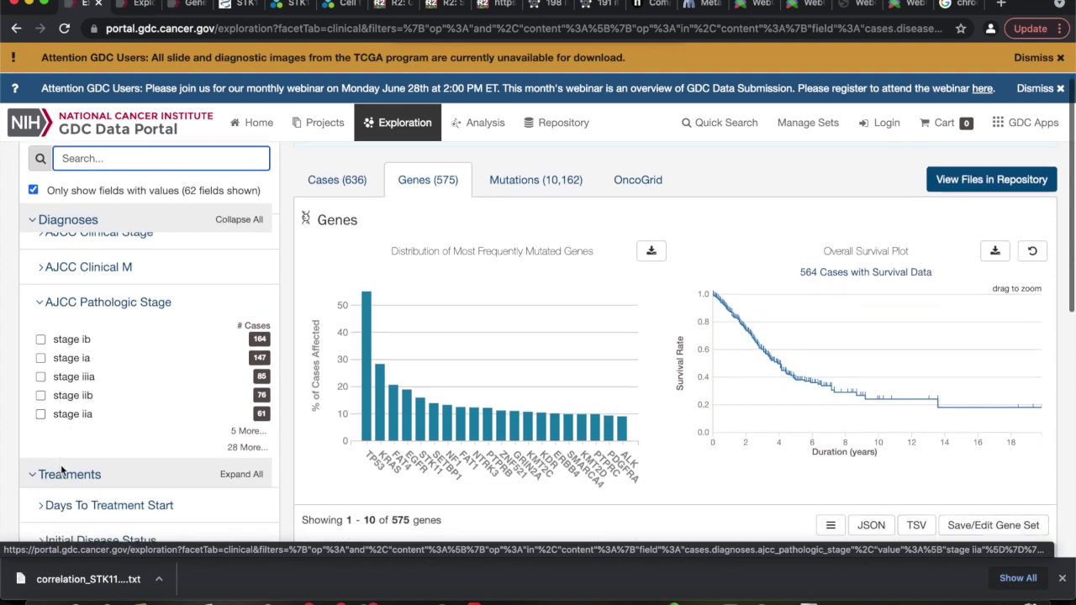
click(249, 433)
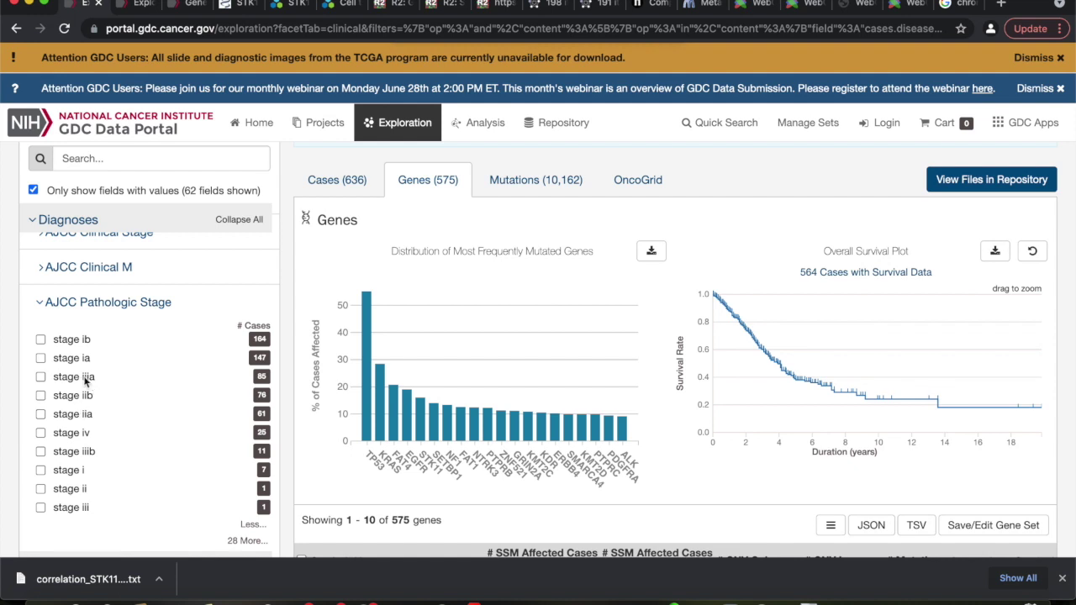
click(42, 378)
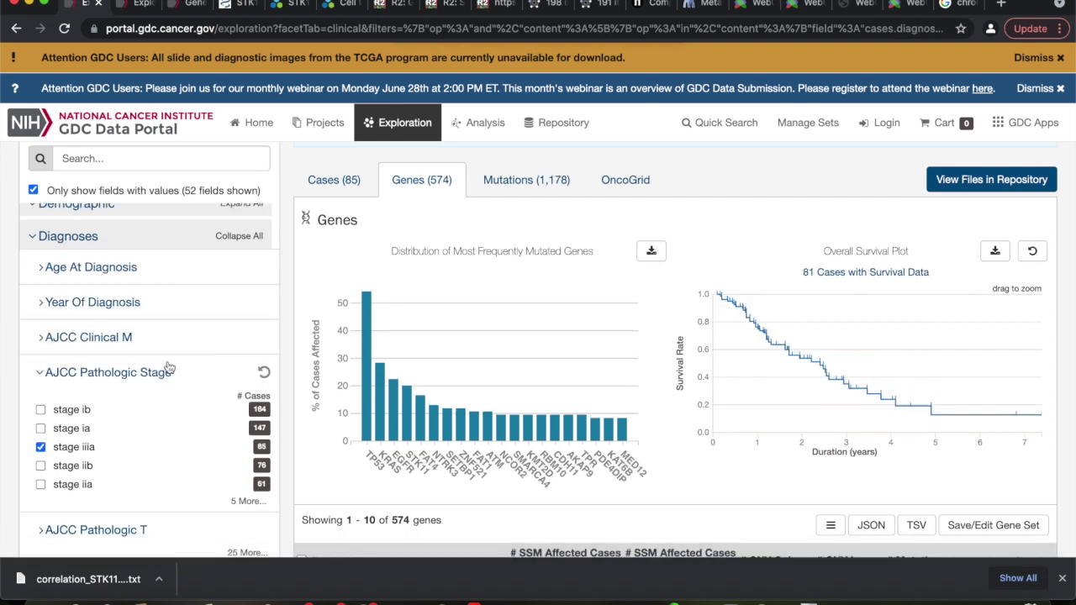
Step: Clear the stage iiia filter to compare the mutated genes and survival plot across all stages, and reapply it
scroll(168, 370, down, 1)
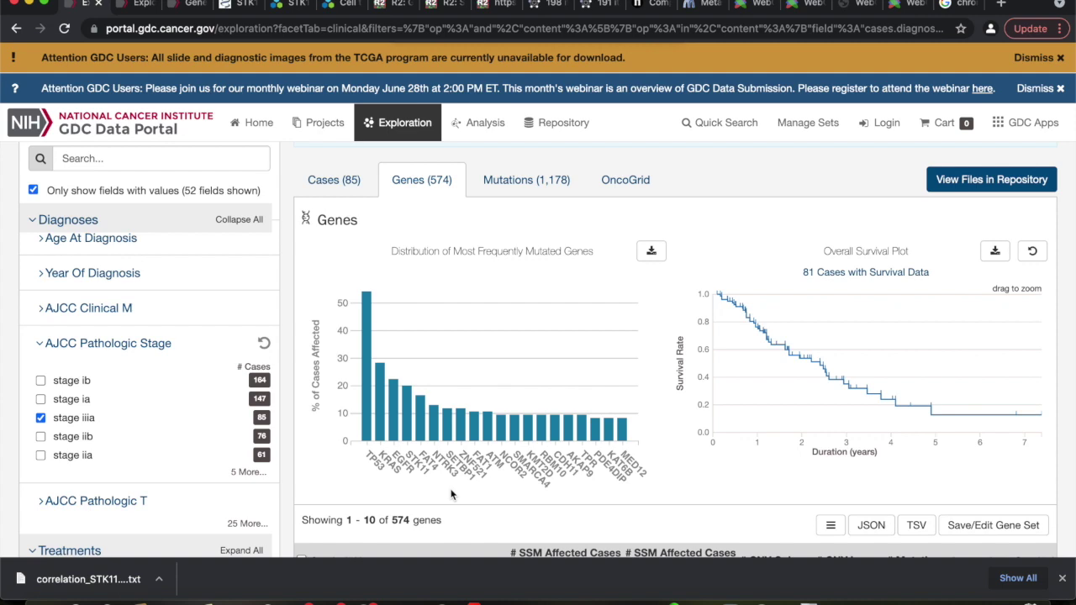
scroll(451, 494, down, 1)
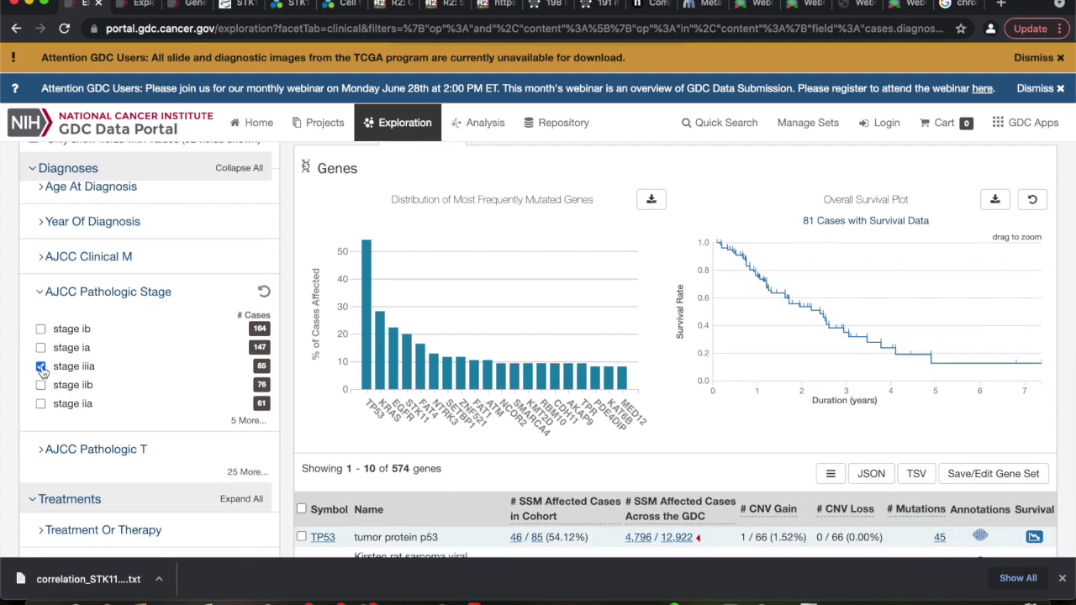
click(40, 367)
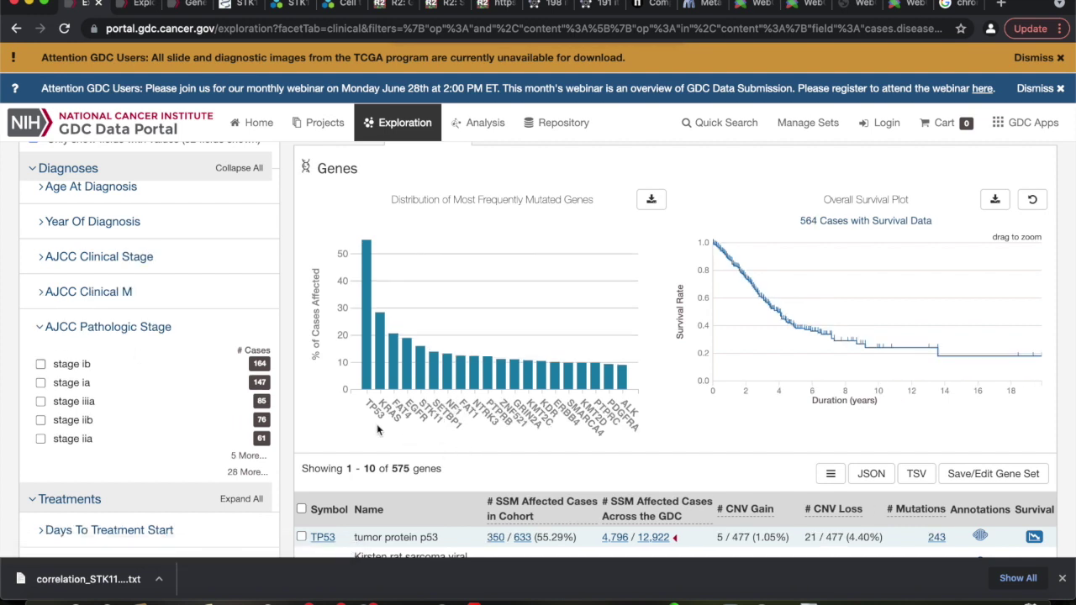
mouse_move(395, 418)
click(38, 404)
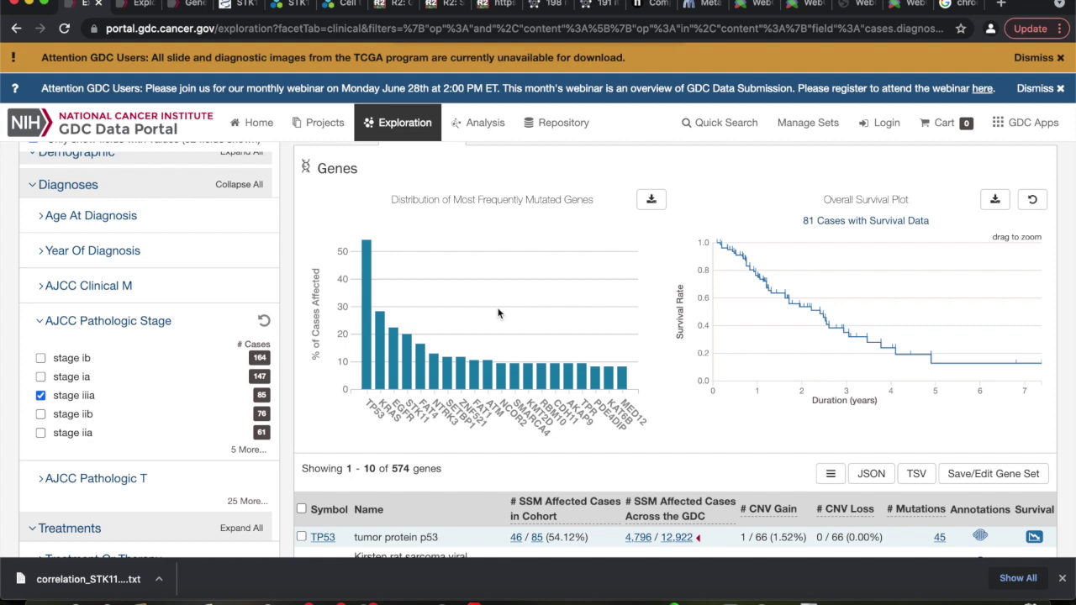
Step: Show the full list of AJCC pathologic stages and add stage iiib and stage iv to the stage iiia filter
scroll(498, 314, down, 1)
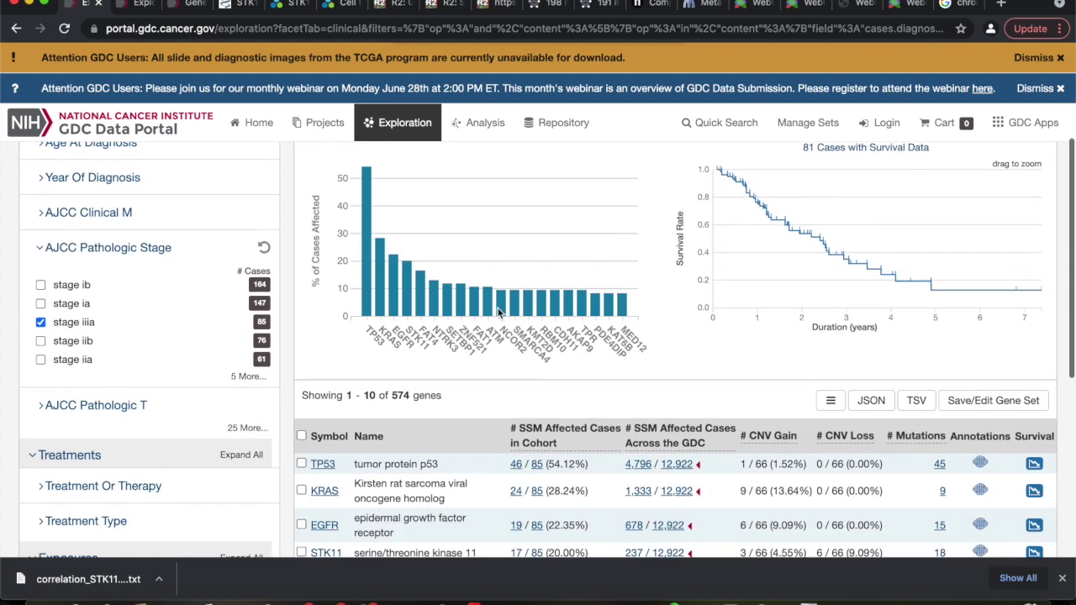
scroll(499, 314, up, 3)
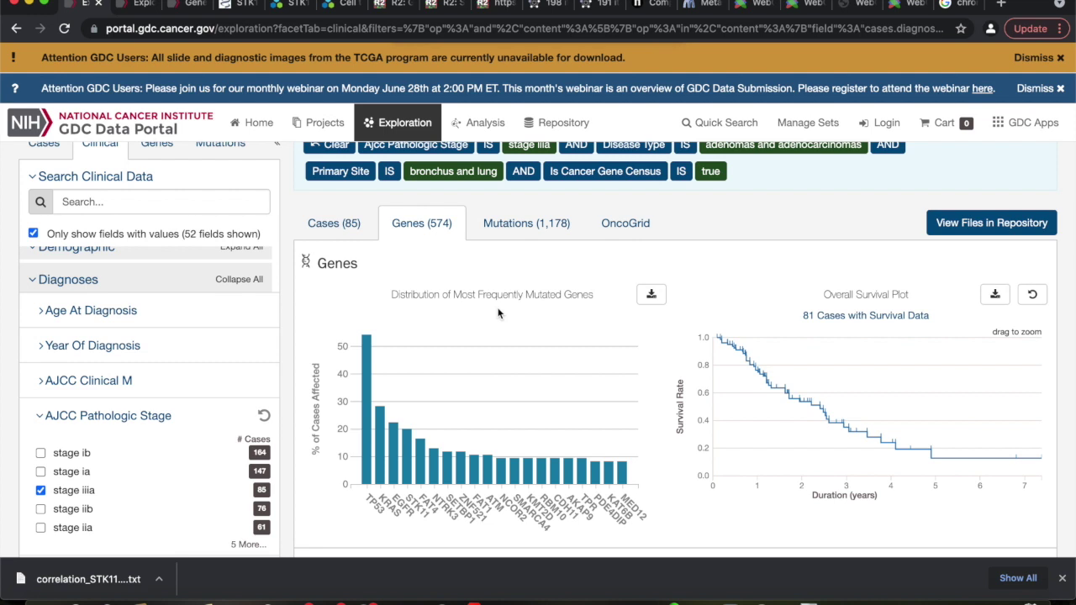
scroll(154, 367, down, 1)
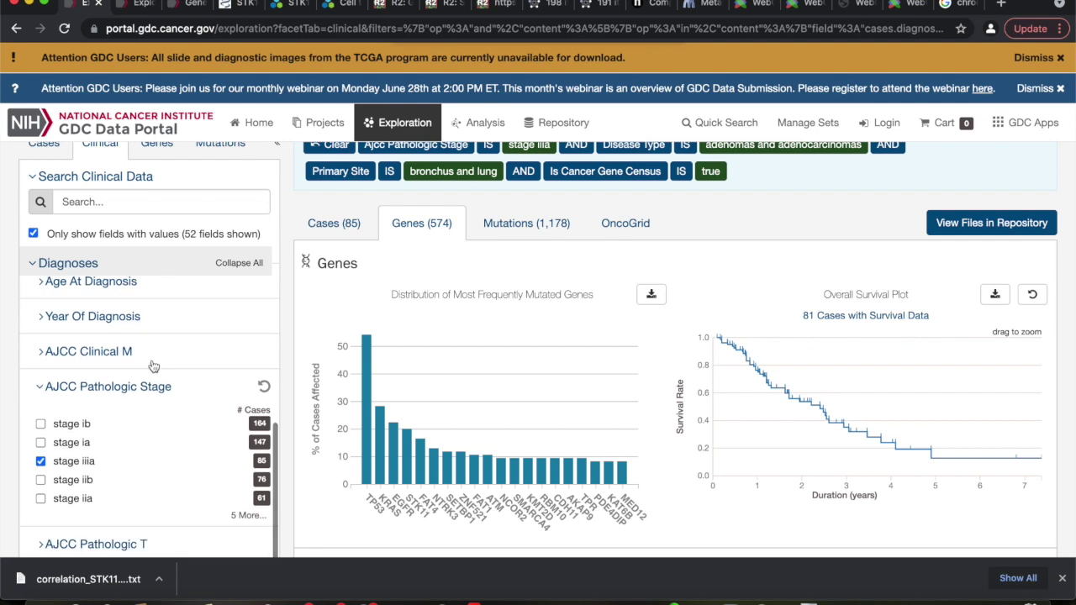
click(248, 515)
scroll(223, 485, down, 3)
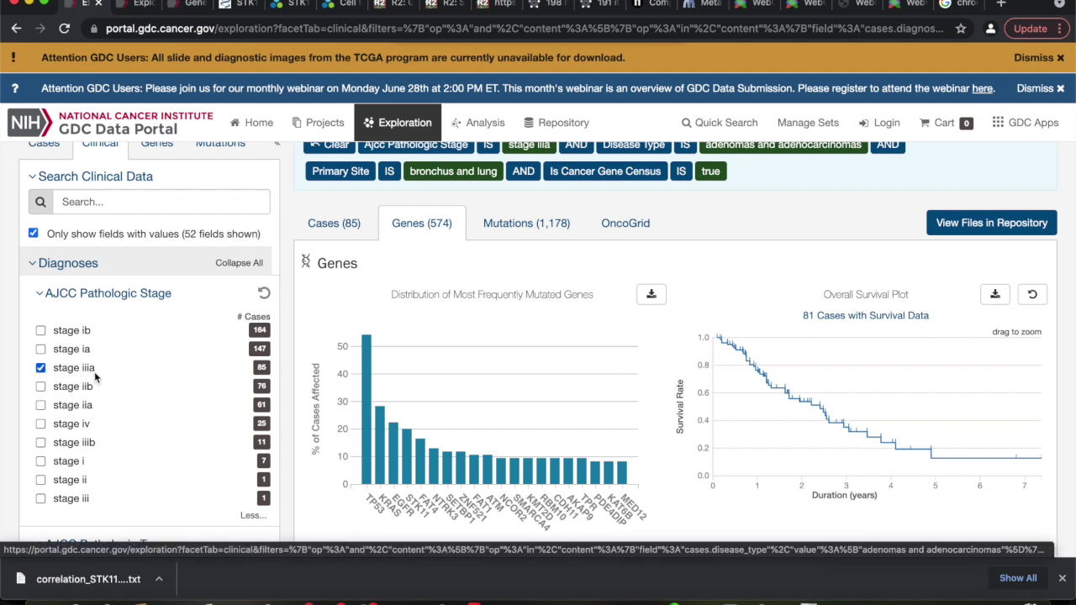
click(42, 444)
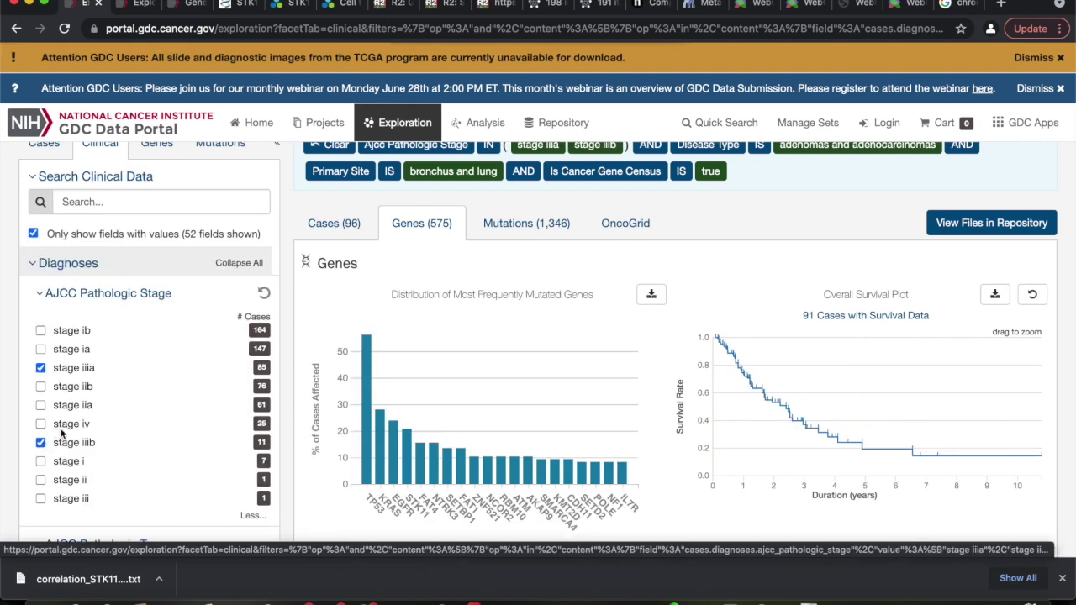
click(41, 425)
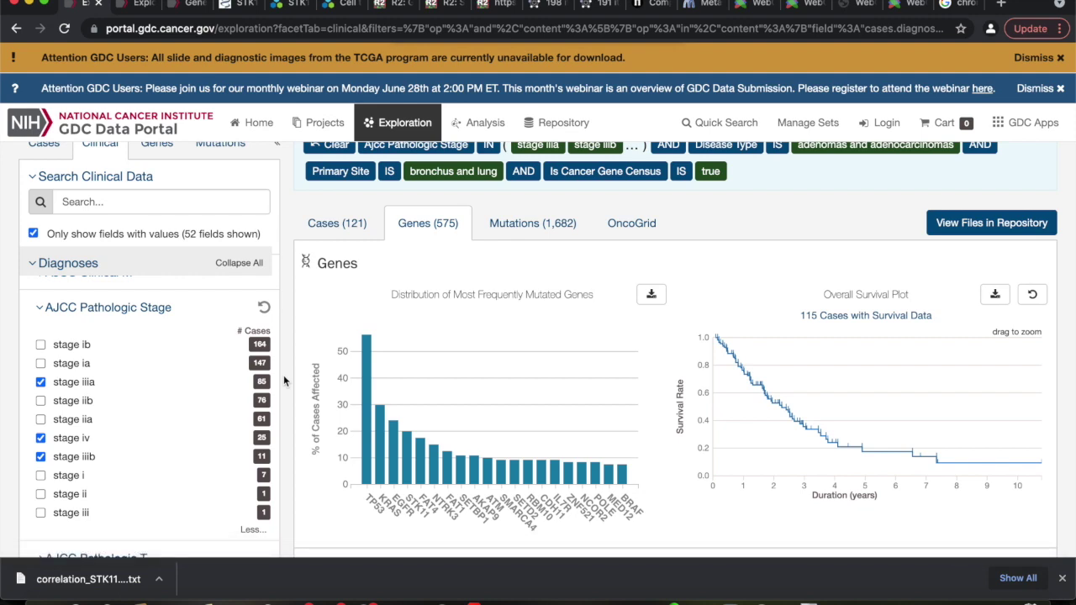
Step: Open the cohort's case summary and examine each segment of the Vital Status chart
scroll(284, 379, up, 1)
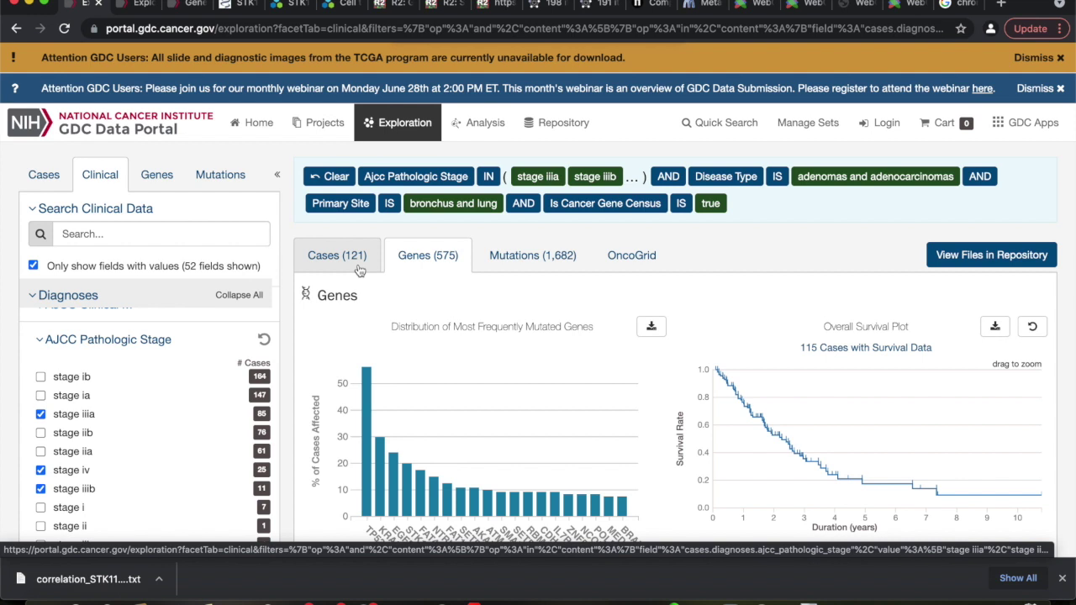
scroll(360, 270, down, 3)
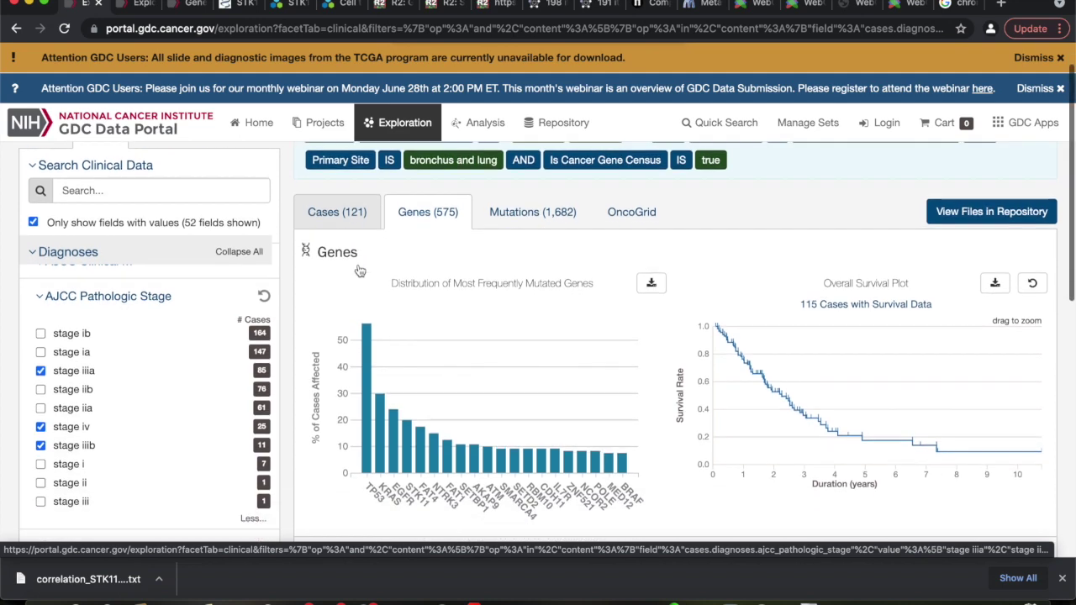
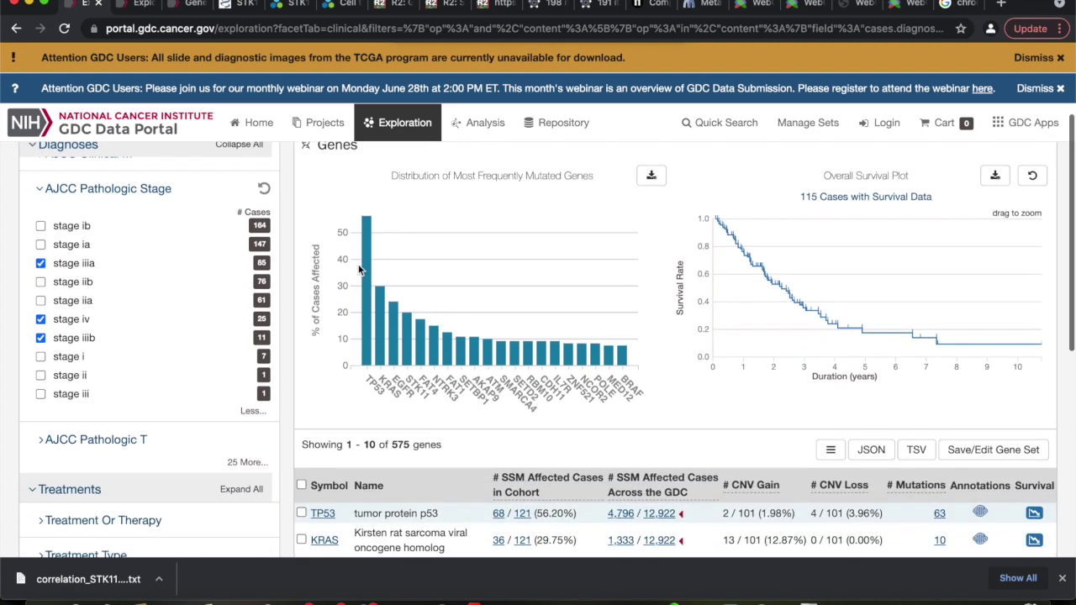
scroll(378, 252, up, 2)
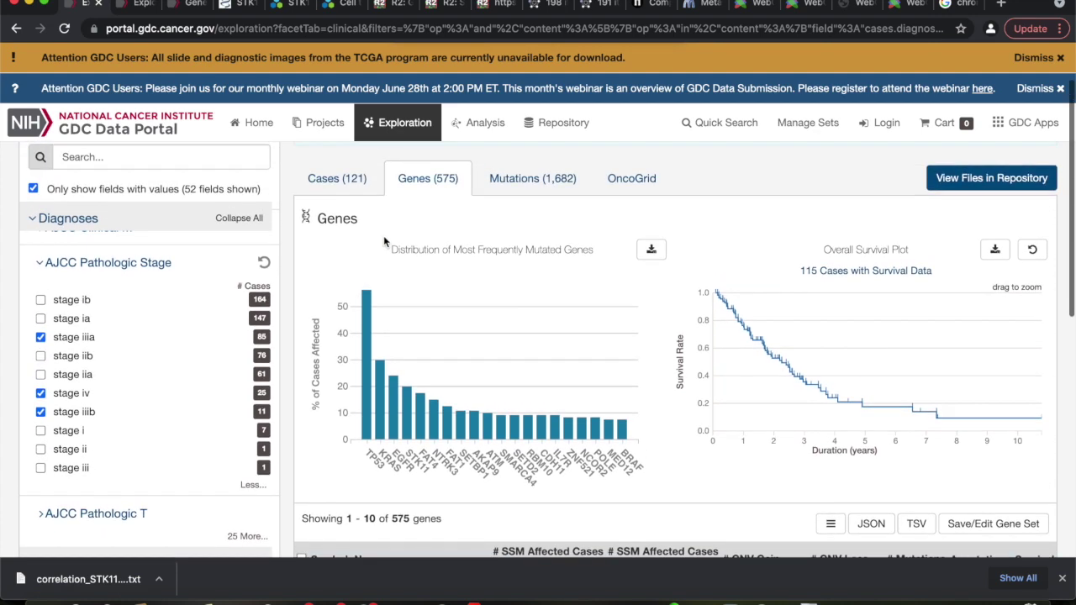
click(347, 180)
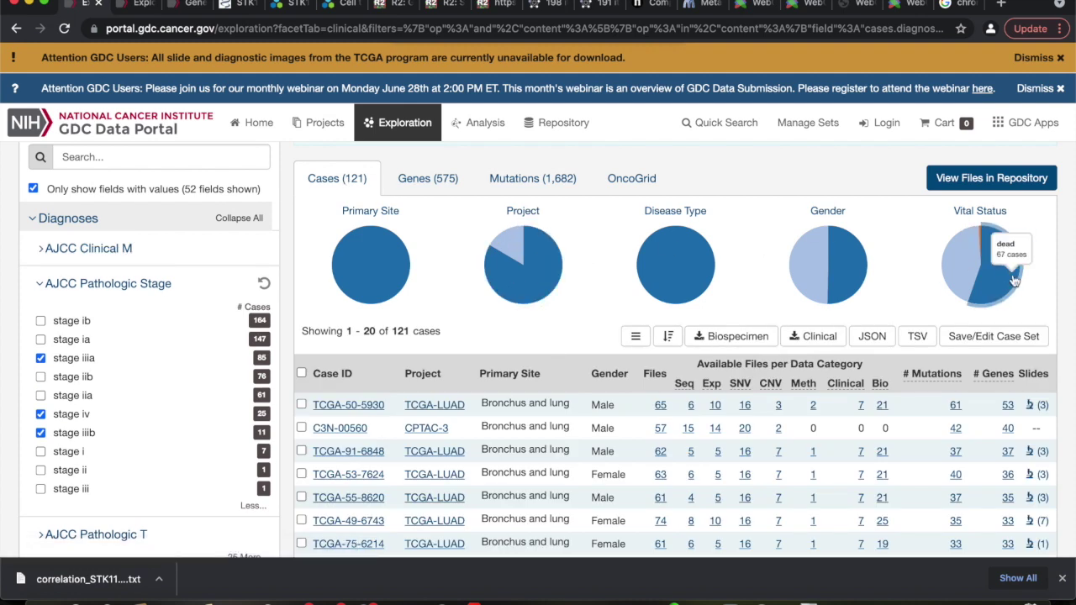
mouse_move(961, 274)
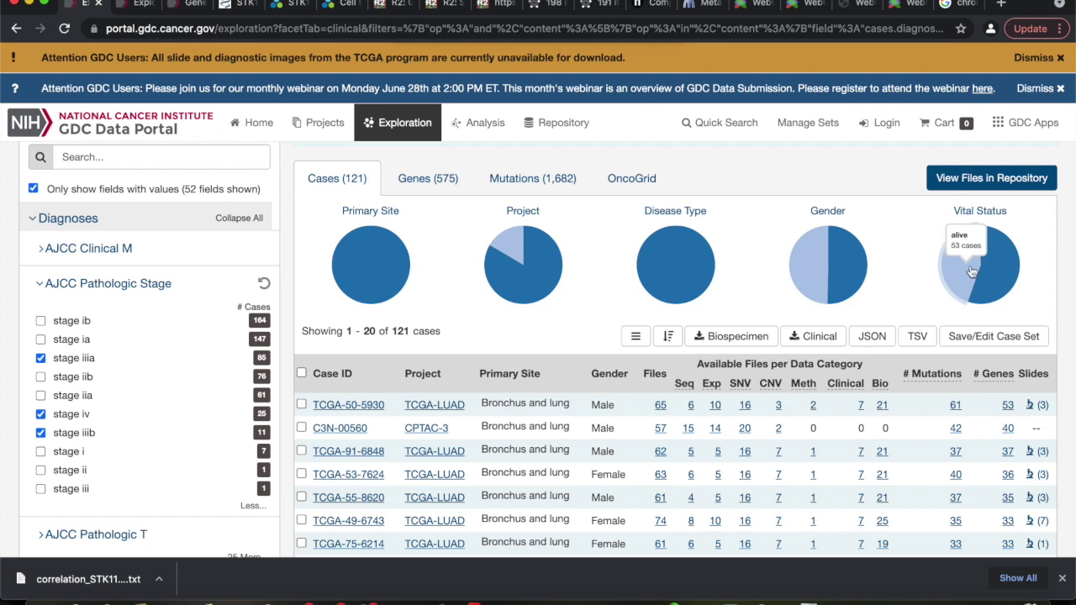
mouse_move(997, 277)
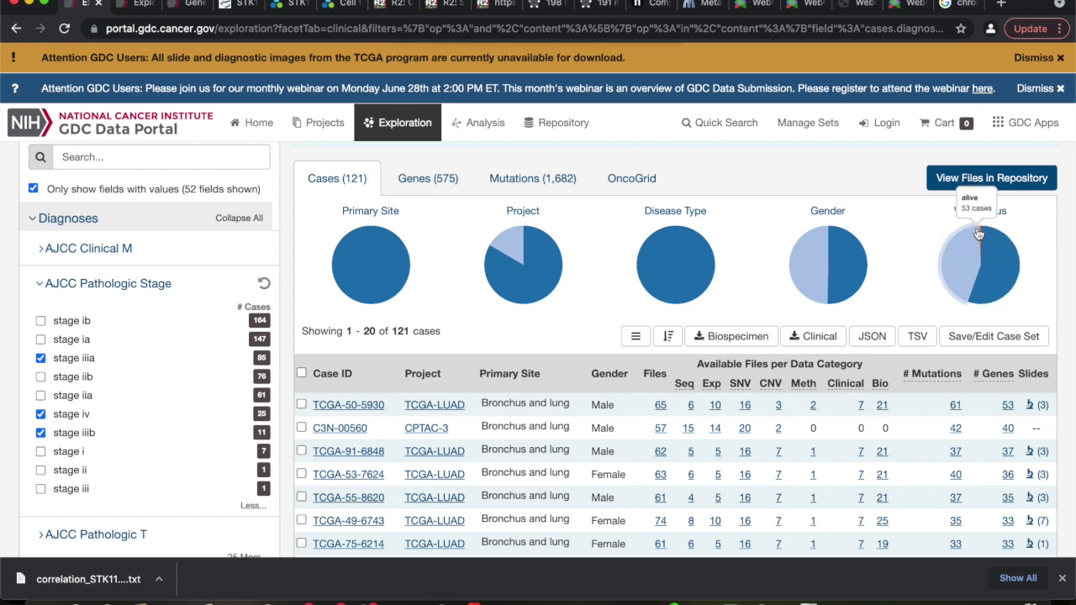
mouse_move(981, 233)
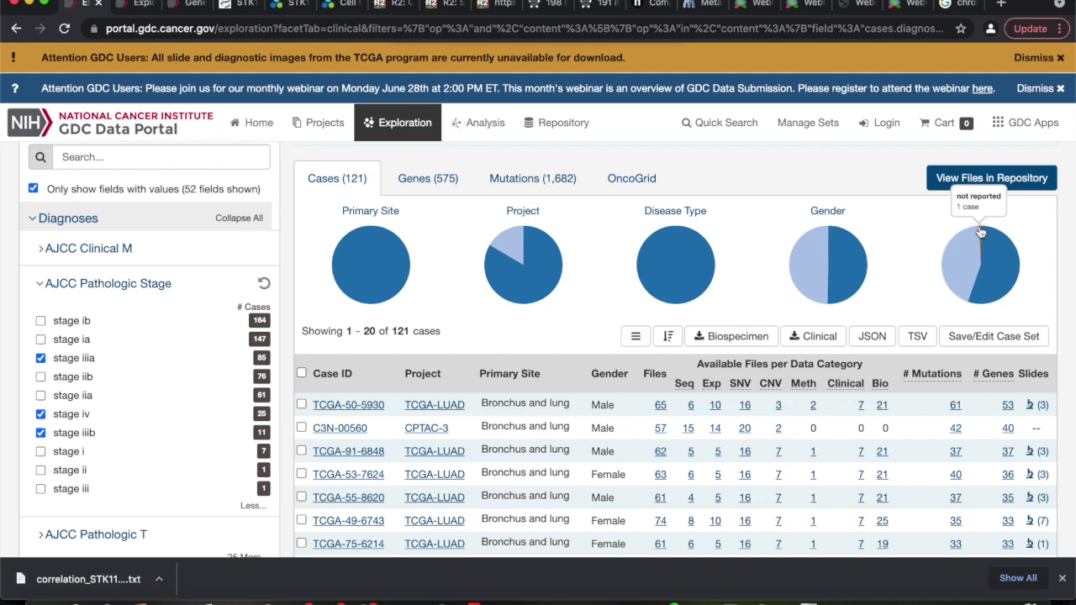
scroll(715, 261, down, 2)
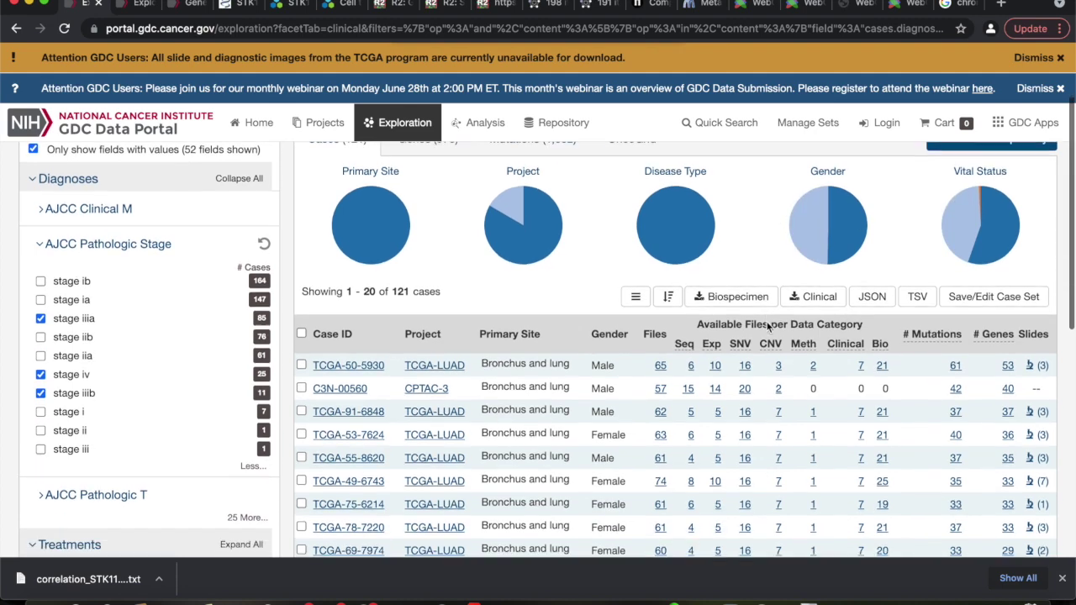
scroll(449, 290, up, 4)
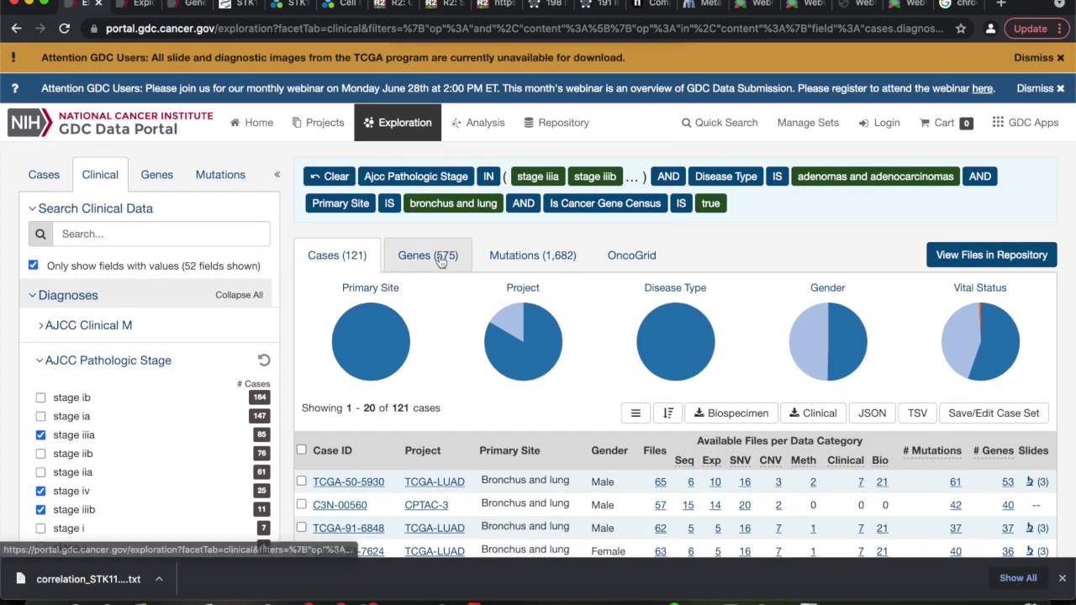
Step: Return to the cohort's genes and examine the survival plot and the affected cases for TP53, KRAS and STK11 in the mutated genes chart
click(441, 260)
scroll(440, 261, down, 3)
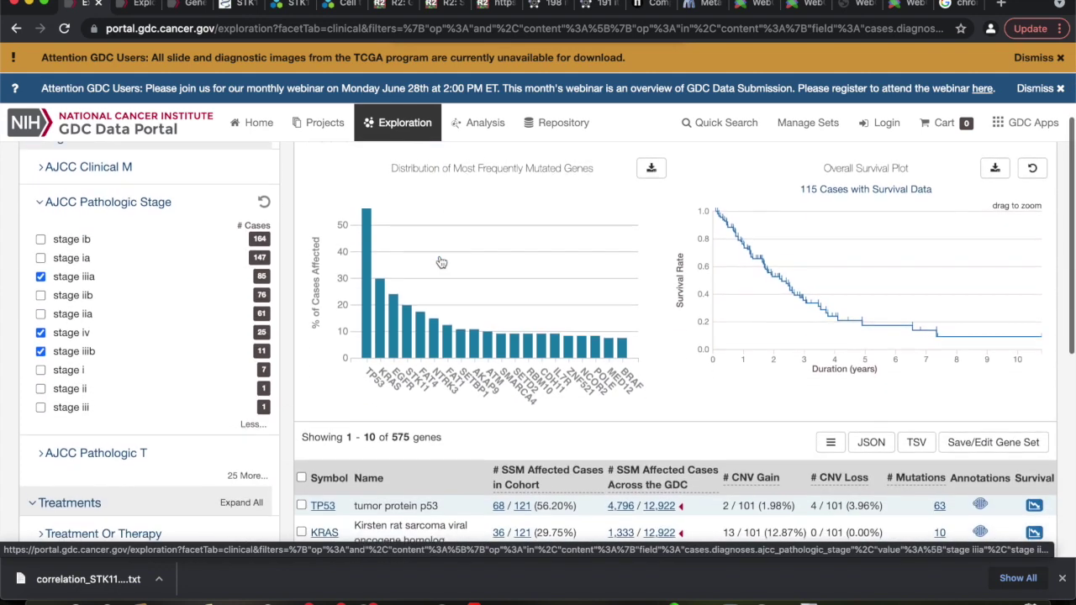
mouse_move(368, 255)
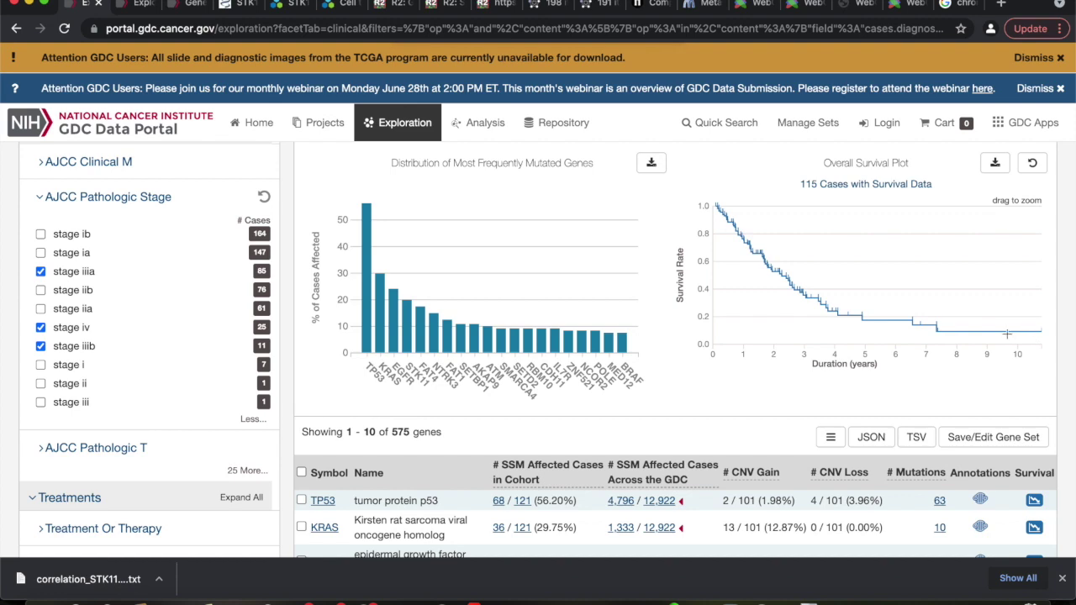
scroll(826, 330, up, 1)
scroll(826, 330, down, 1)
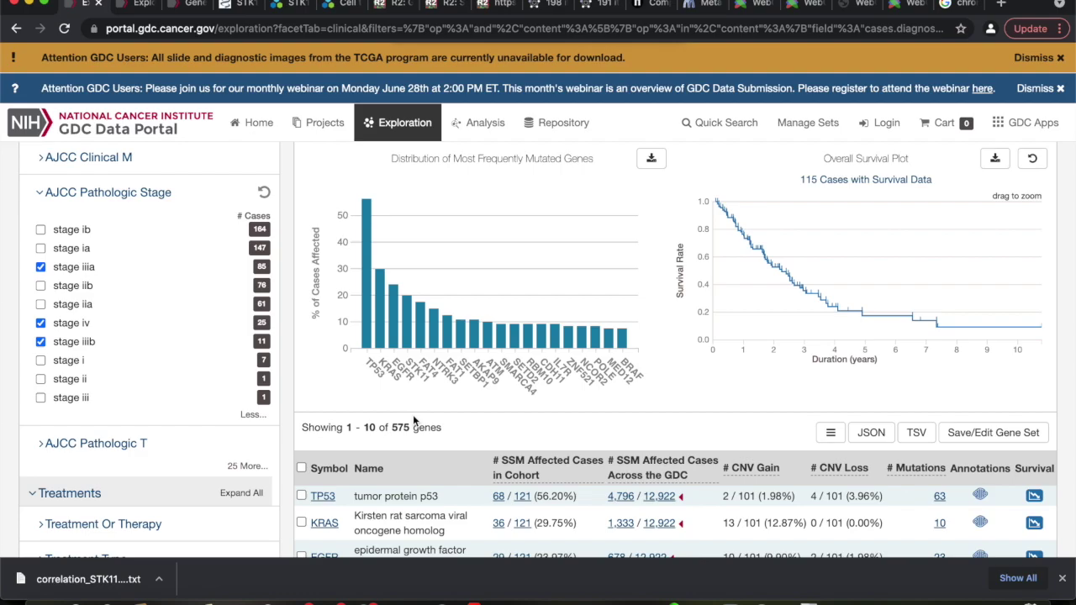
scroll(413, 420, down, 2)
scroll(413, 420, up, 1)
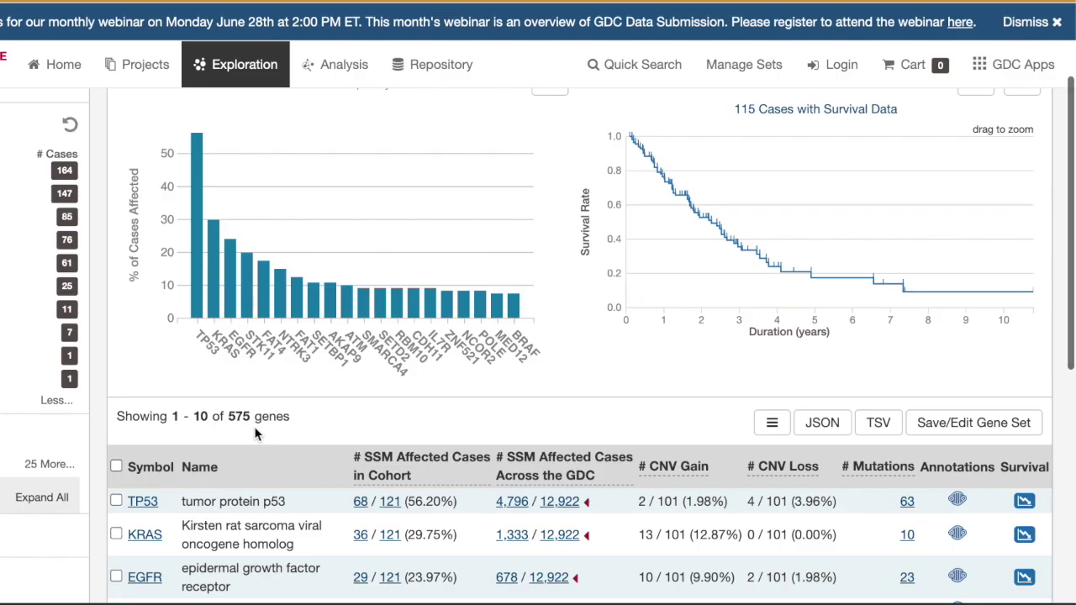
mouse_move(201, 334)
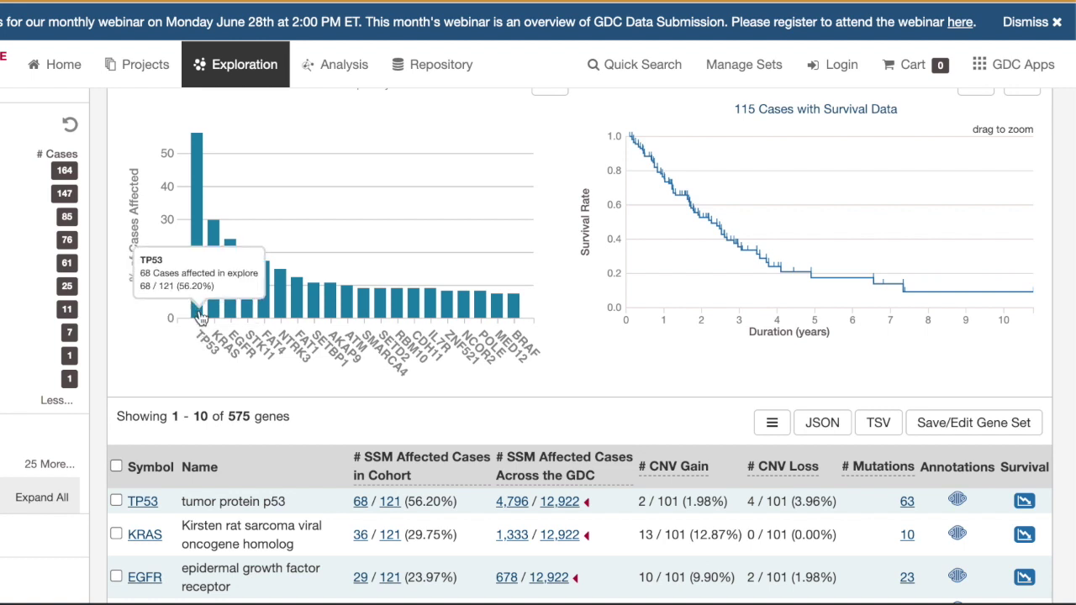
mouse_move(211, 316)
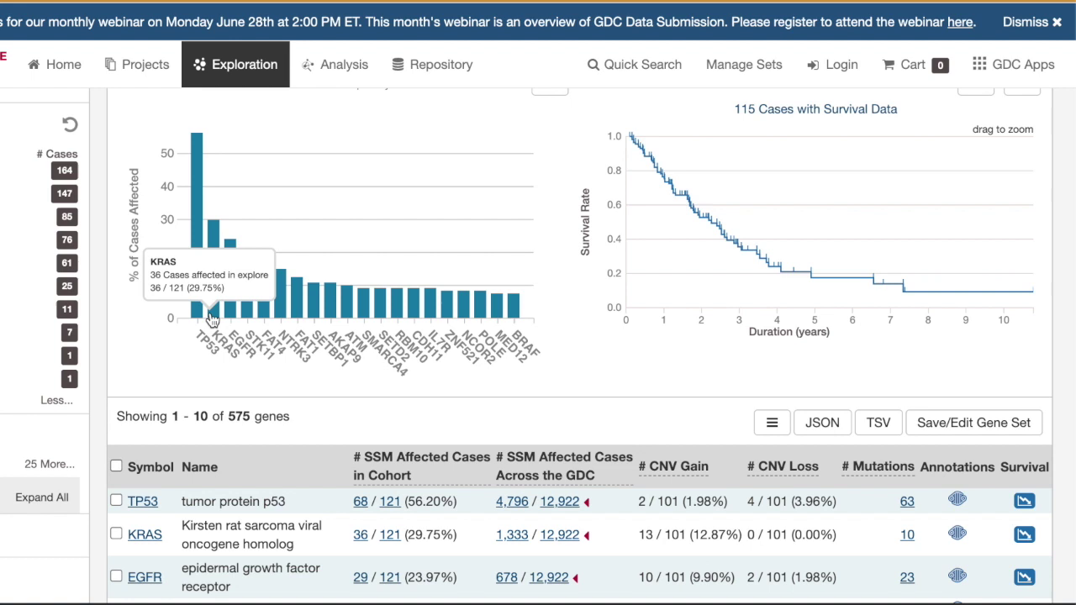
mouse_move(244, 315)
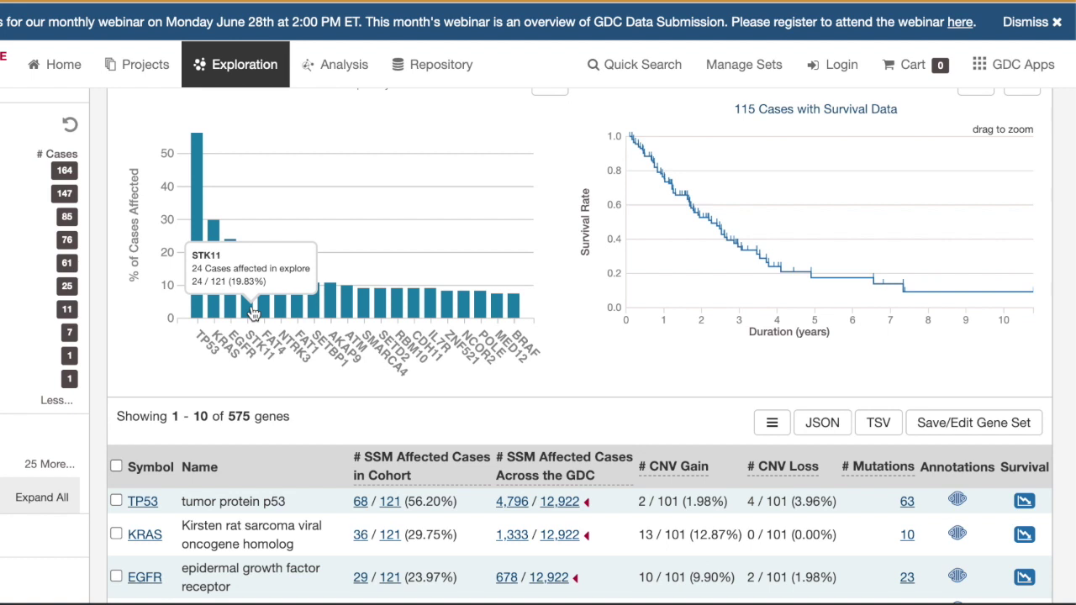
Step: Examine the gene table's SSM affected cases in the cohort and across the GDC, focusing on STK11
scroll(252, 313, down, 5)
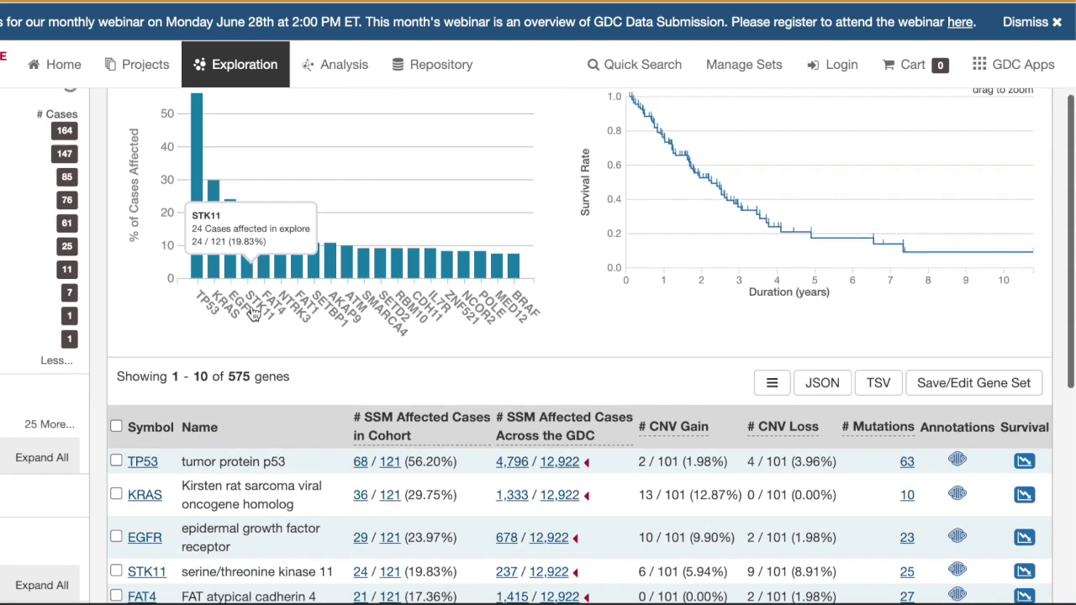
scroll(252, 313, down, 1)
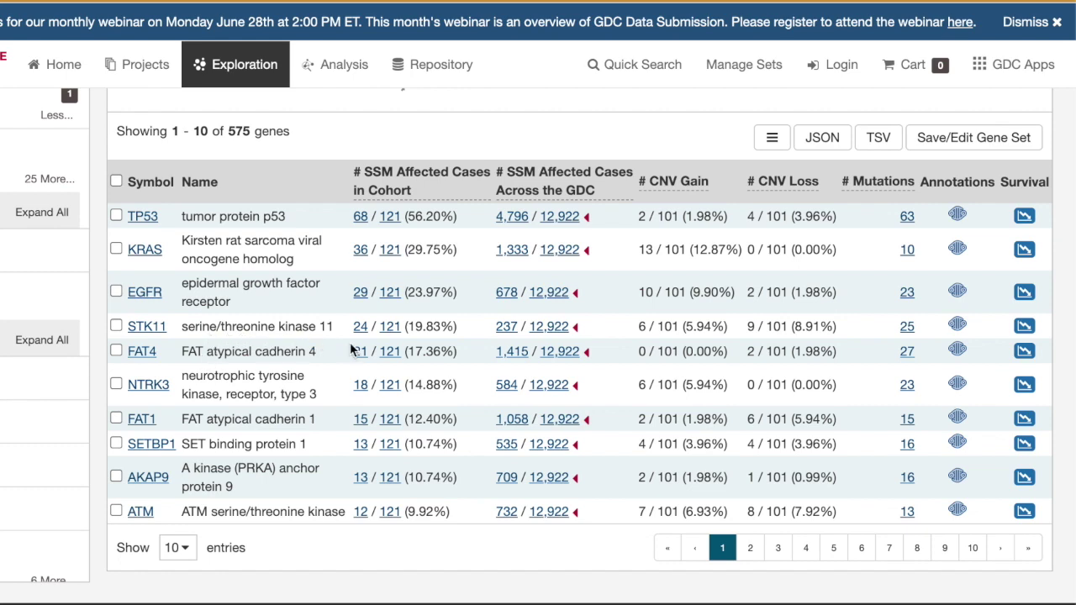
scroll(350, 345, down, 1)
mouse_move(374, 158)
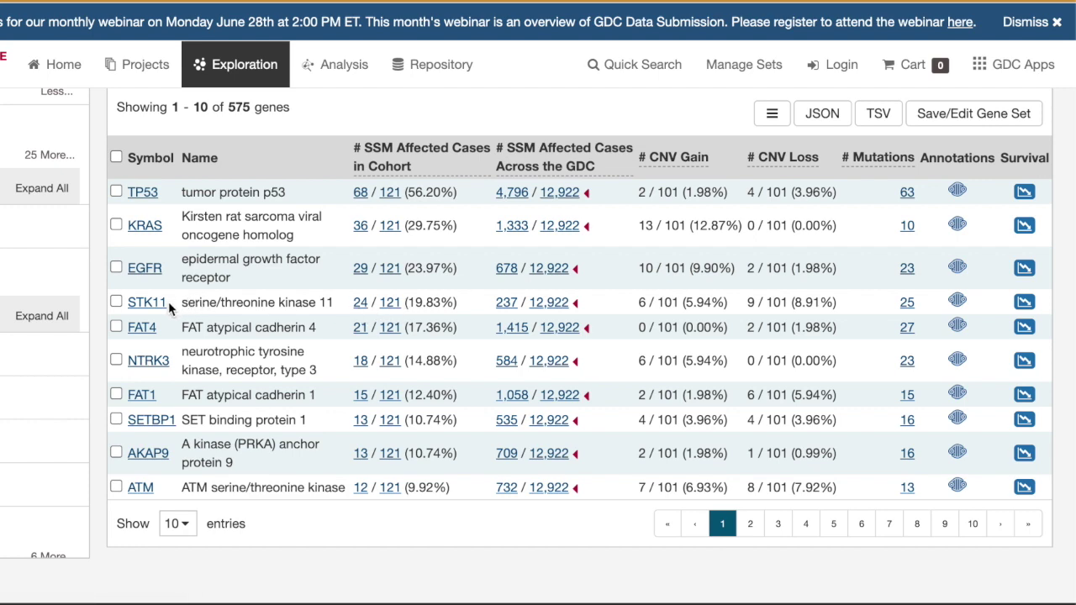
scroll(168, 308, down, 1)
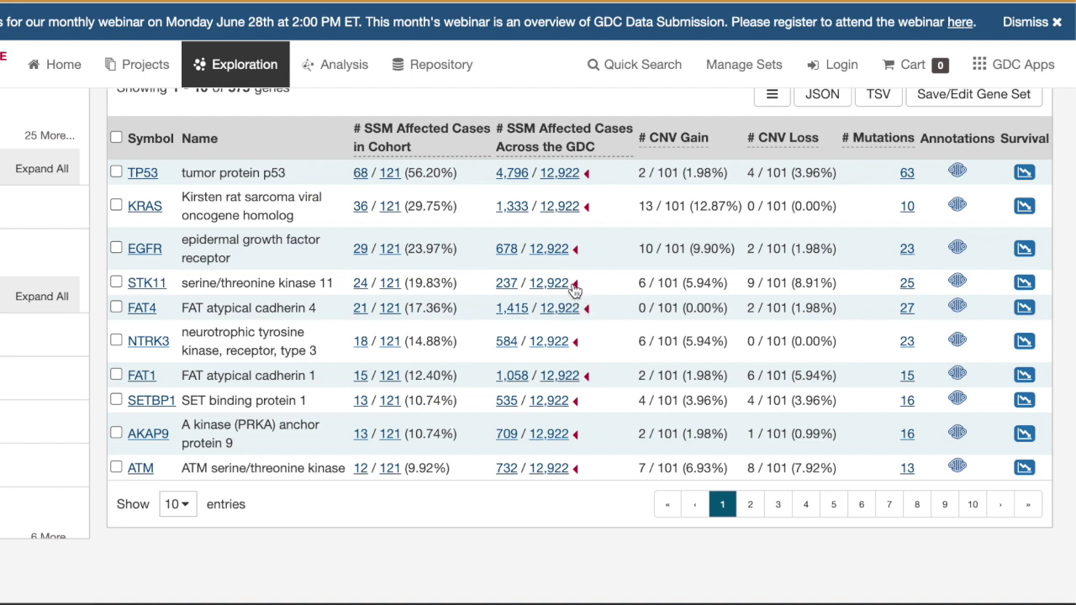
mouse_move(596, 150)
Step: Open the STK11 gene page and examine its summary and Cancer Distribution table
click(144, 286)
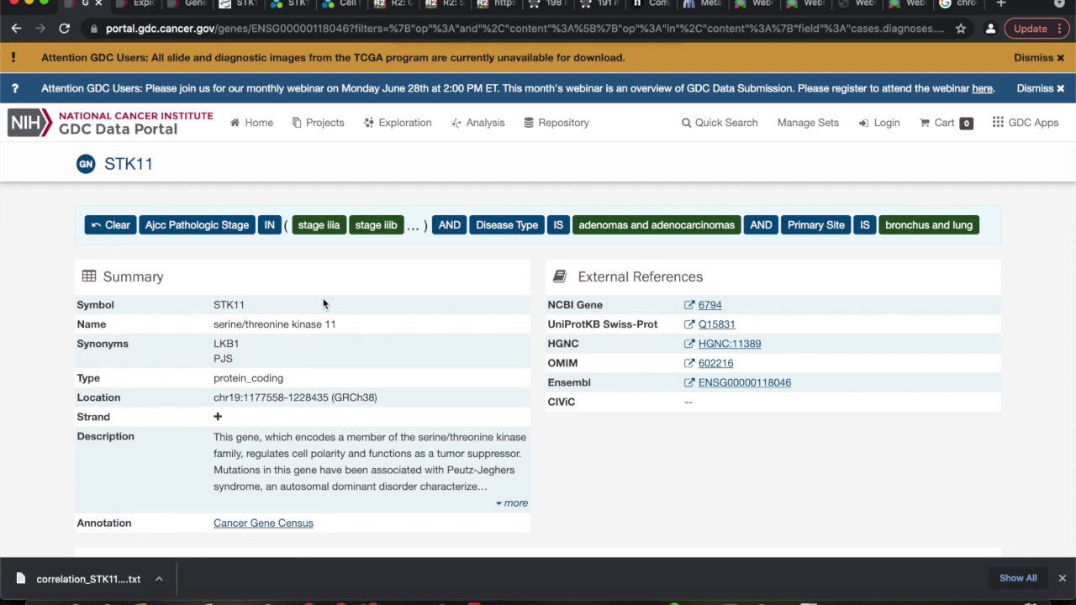
scroll(324, 305, down, 1)
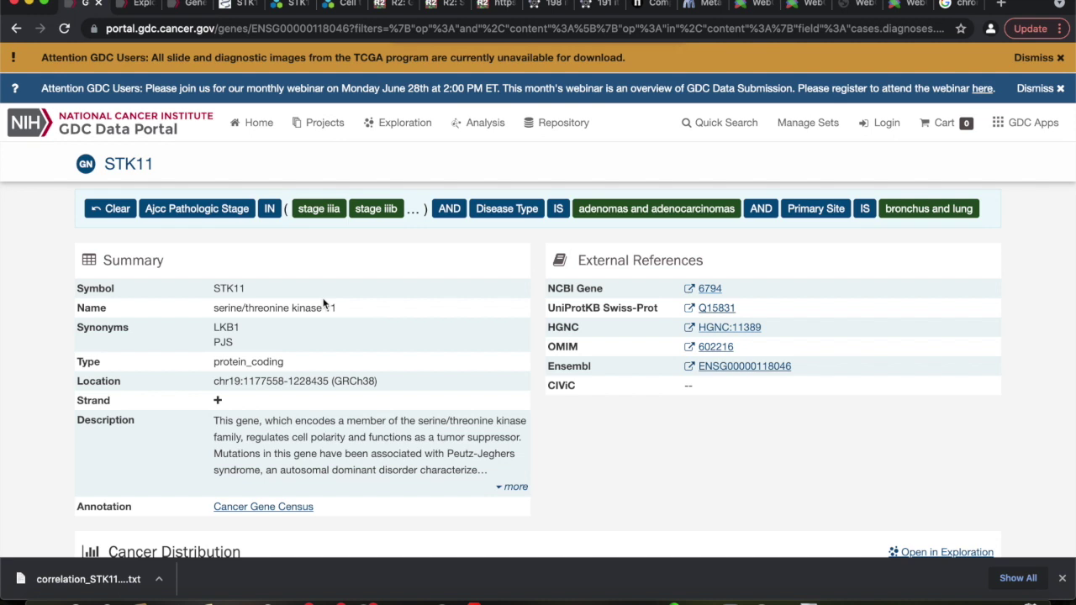
scroll(325, 303, down, 5)
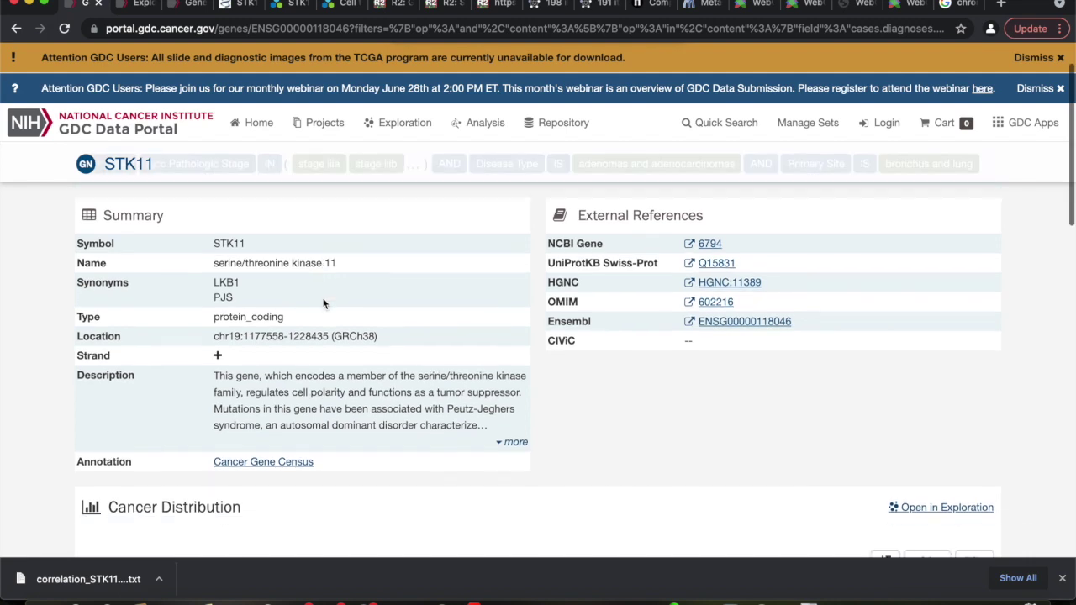
scroll(324, 304, down, 2)
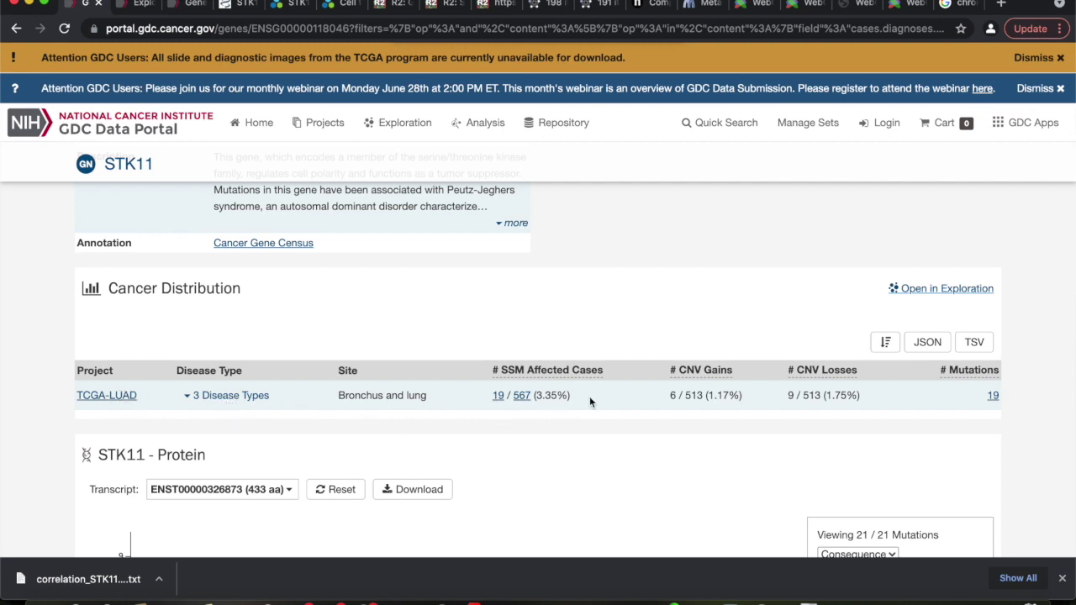
Step: Examine the SSM affected cases, CNV gains, CNV losses and mutations per project in the STK11 Cancer Distribution table
scroll(713, 402, up, 1)
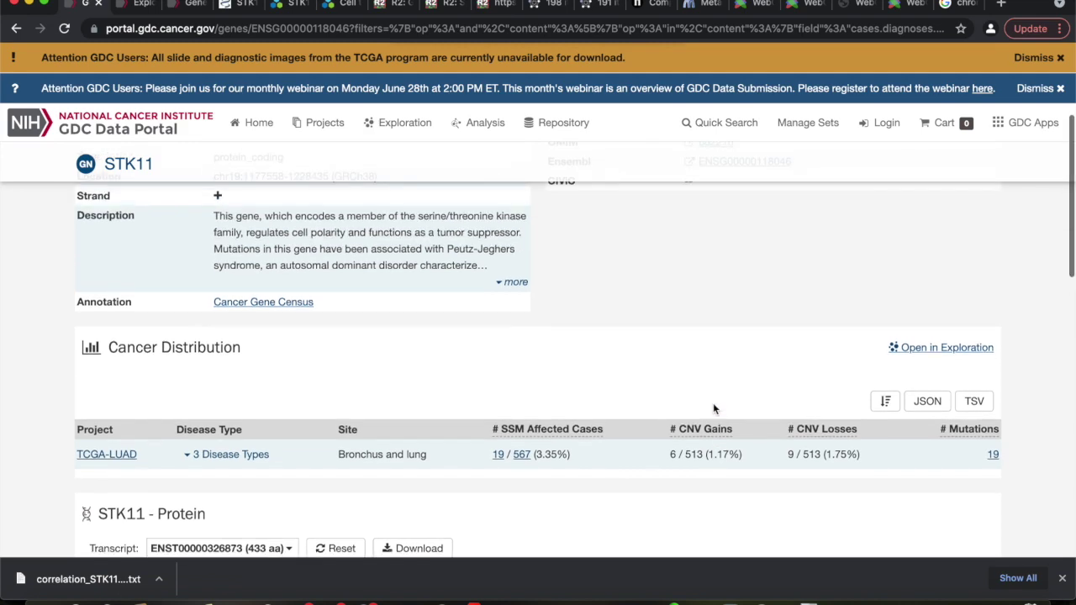
scroll(713, 403, down, 1)
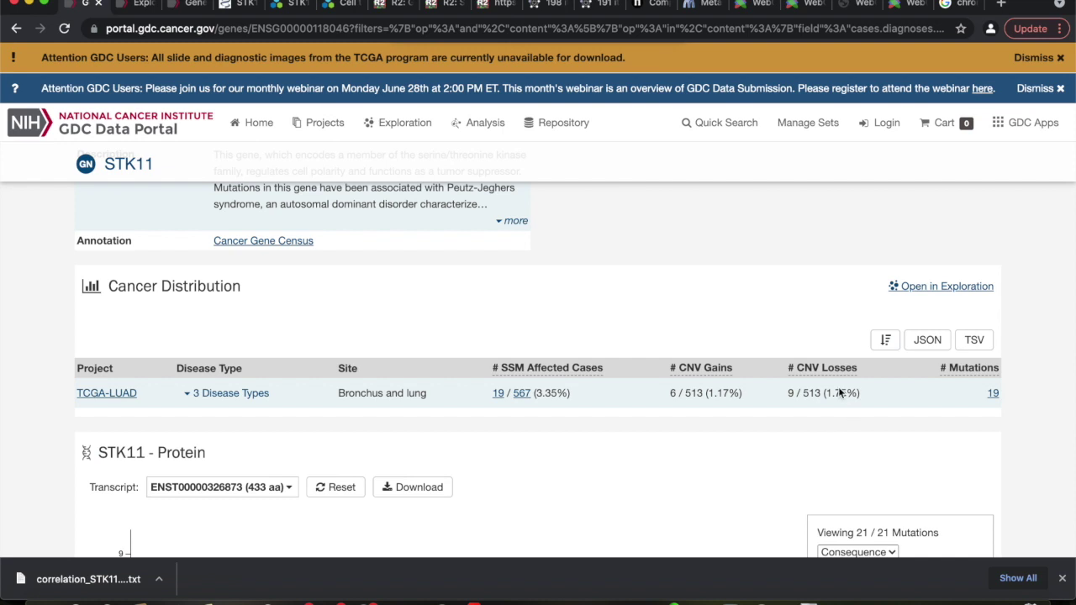
scroll(839, 387, down, 1)
scroll(839, 387, up, 1)
scroll(838, 387, down, 1)
scroll(839, 387, up, 1)
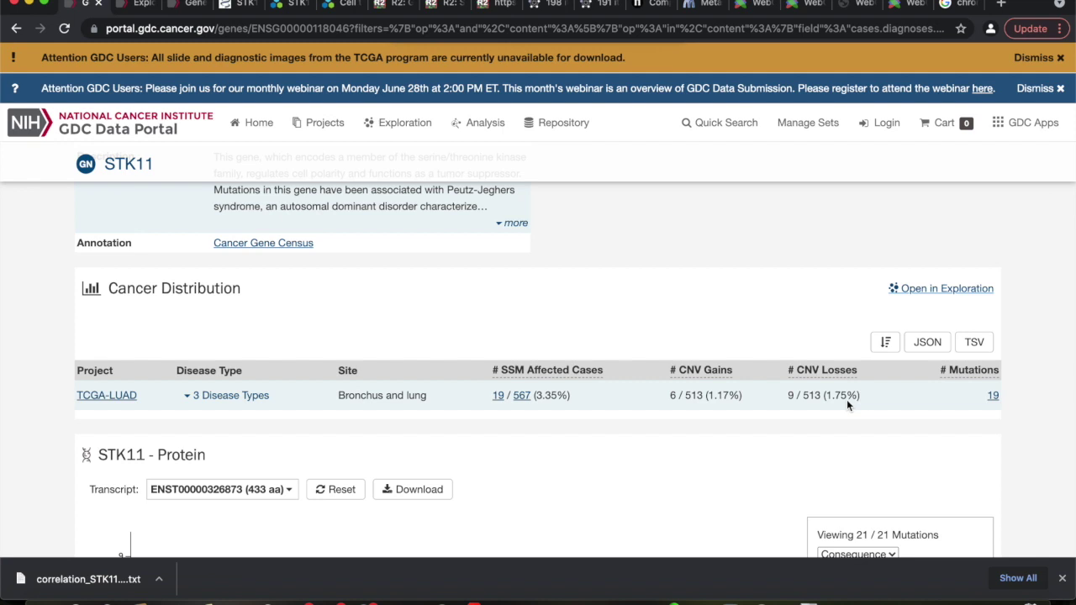
scroll(811, 402, down, 1)
scroll(807, 402, up, 1)
scroll(808, 404, down, 1)
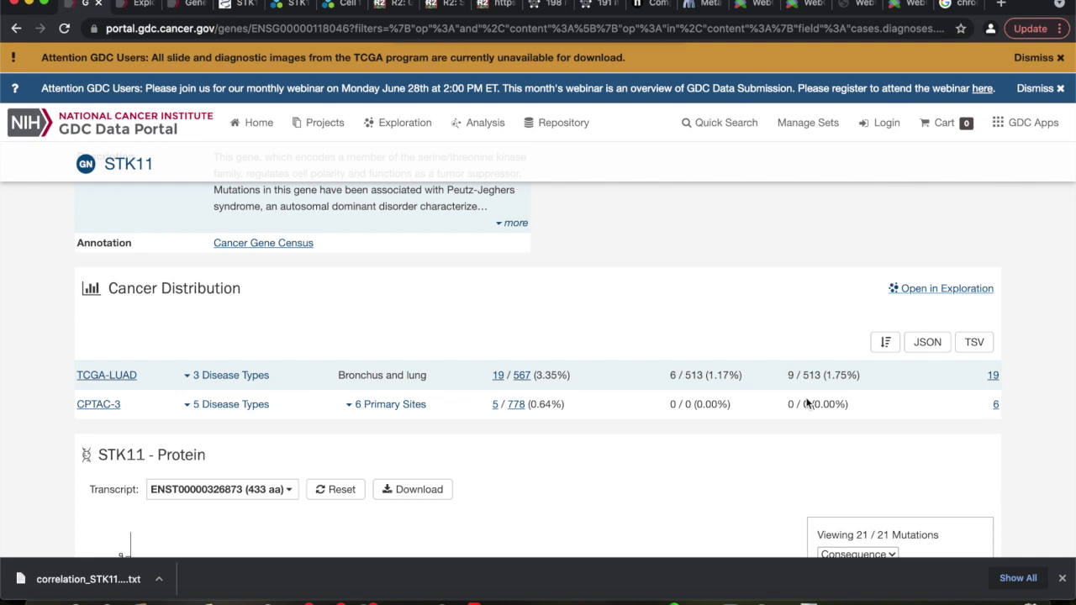
scroll(1015, 461, down, 3)
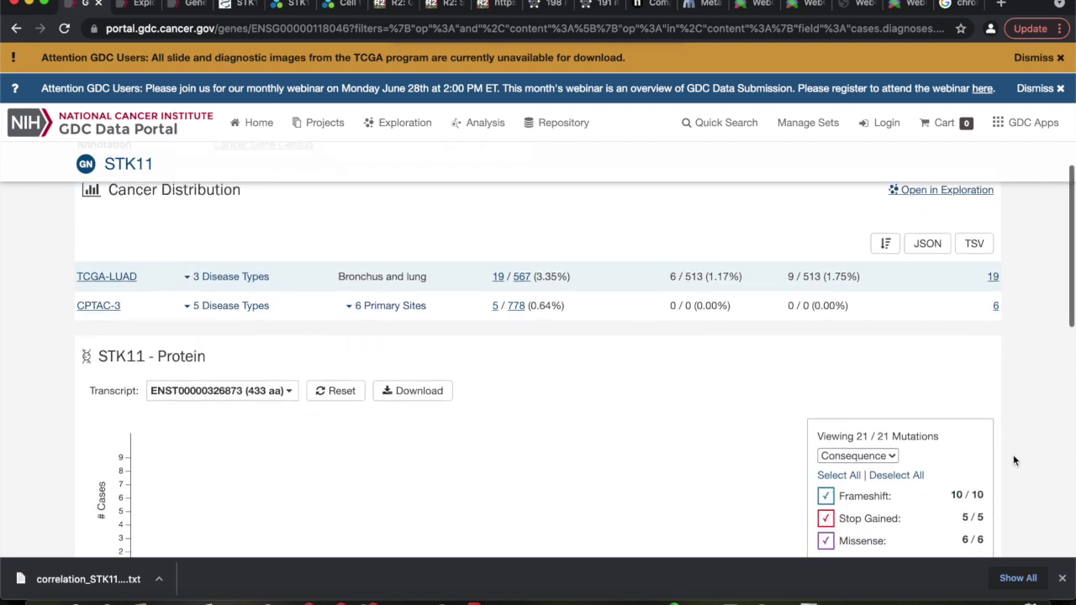
scroll(1015, 461, down, 1)
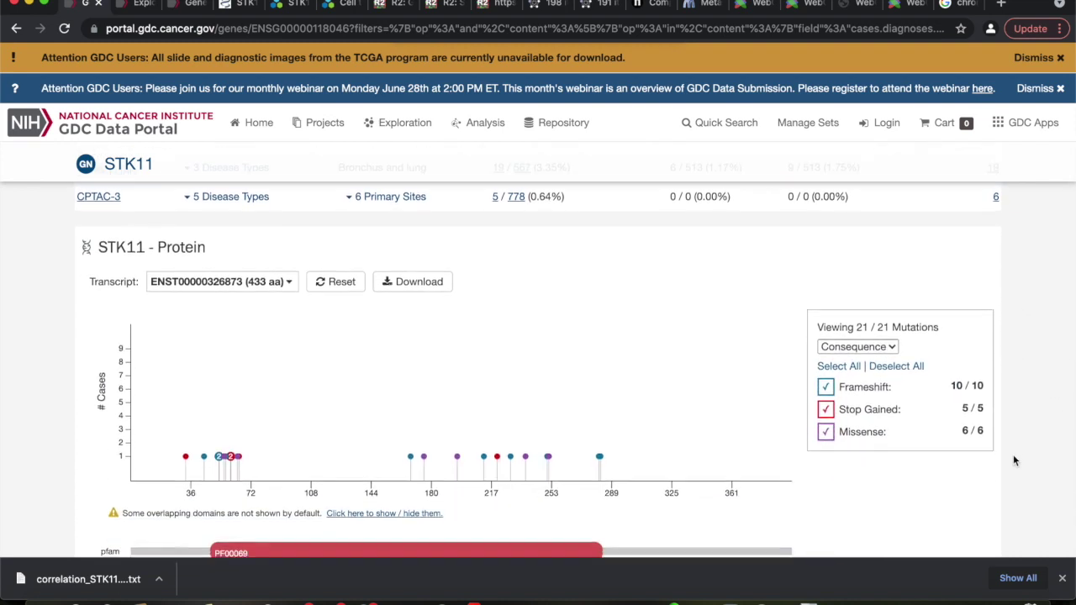
scroll(1014, 458, down, 2)
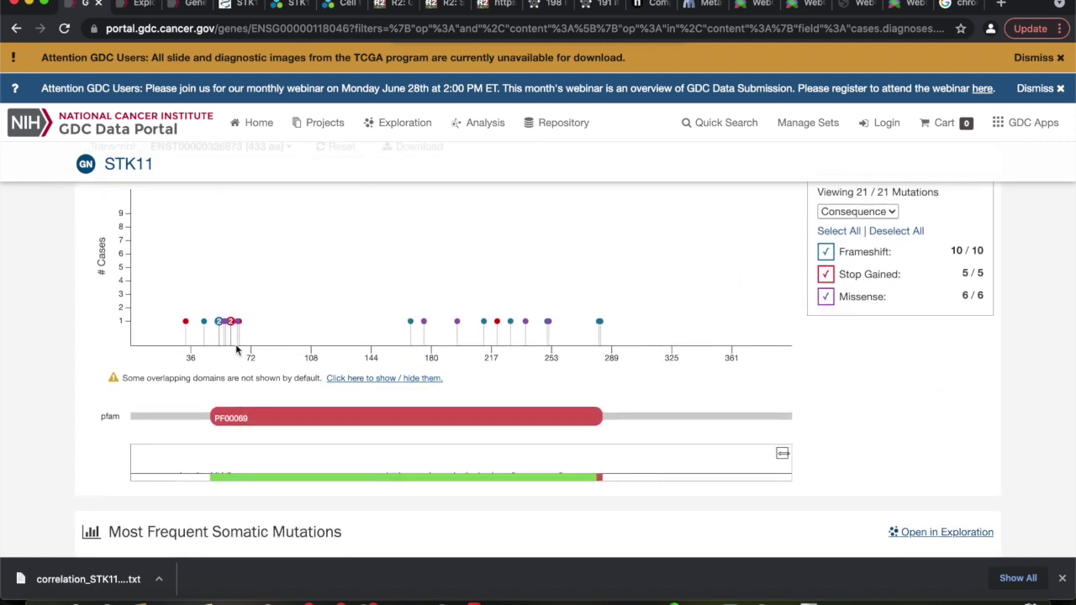
scroll(235, 354, up, 1)
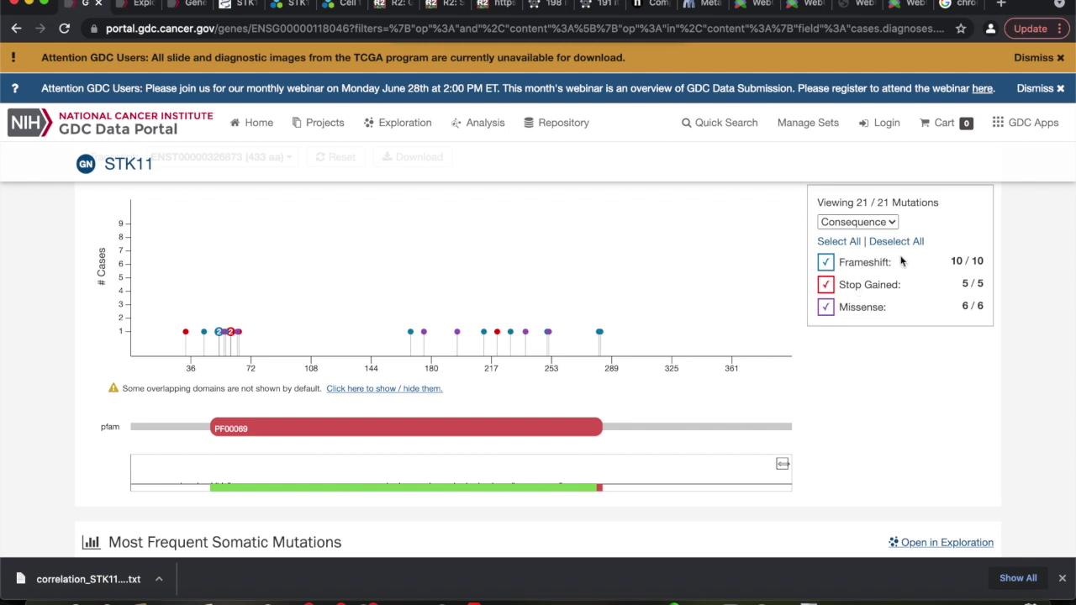
scroll(901, 260, down, 1)
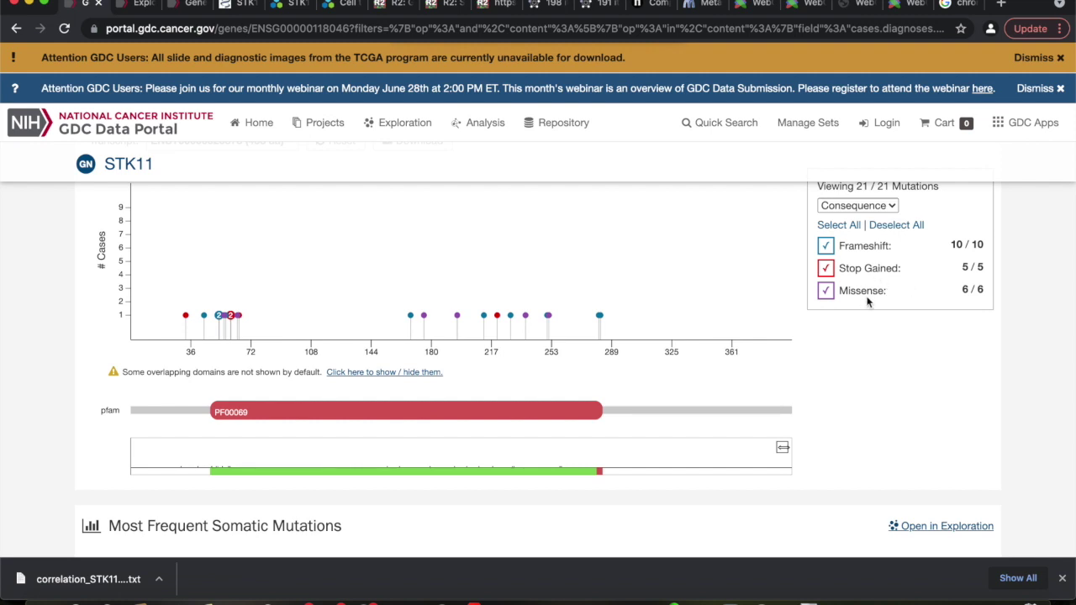
Step: Examine STK11's Most Frequent Somatic Mutations table, including the consequences, affected cases and VEP impact ratings
scroll(869, 302, down, 5)
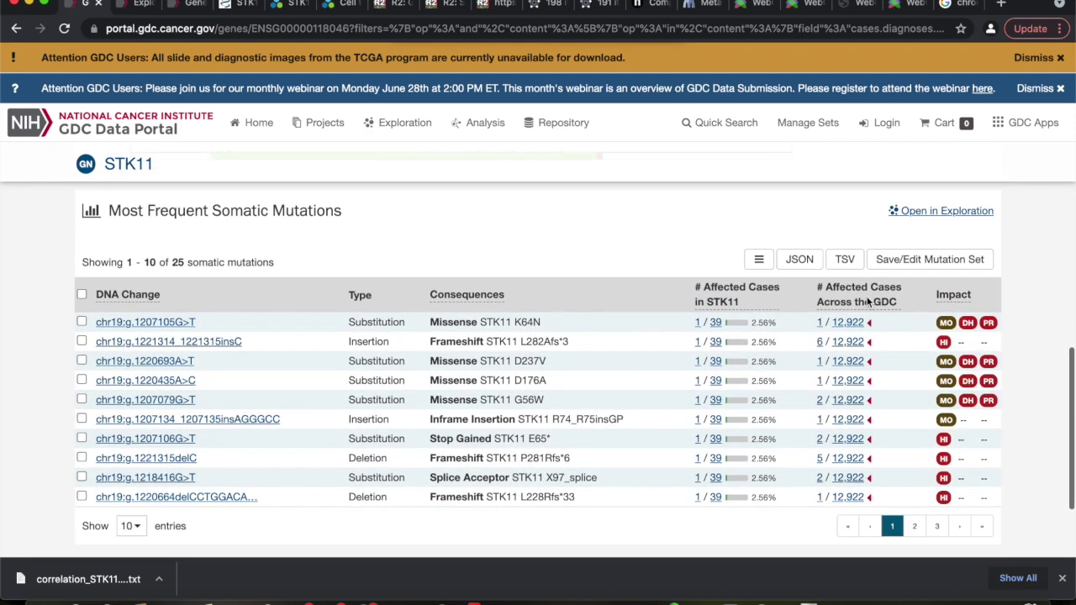
mouse_move(946, 361)
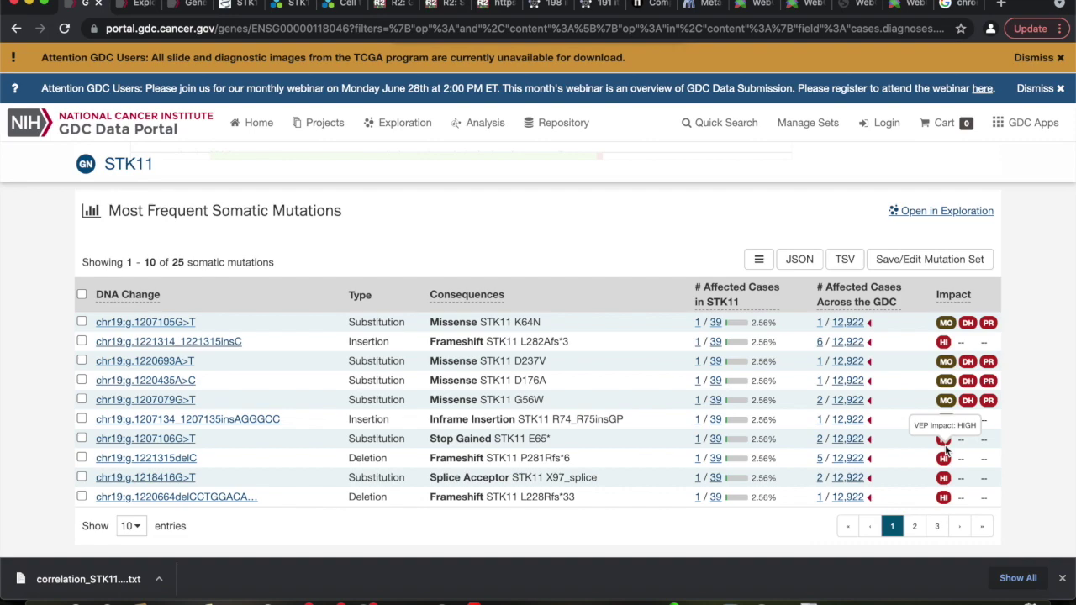
scroll(945, 449, down, 2)
scroll(945, 450, up, 1)
scroll(945, 450, down, 3)
scroll(945, 449, up, 3)
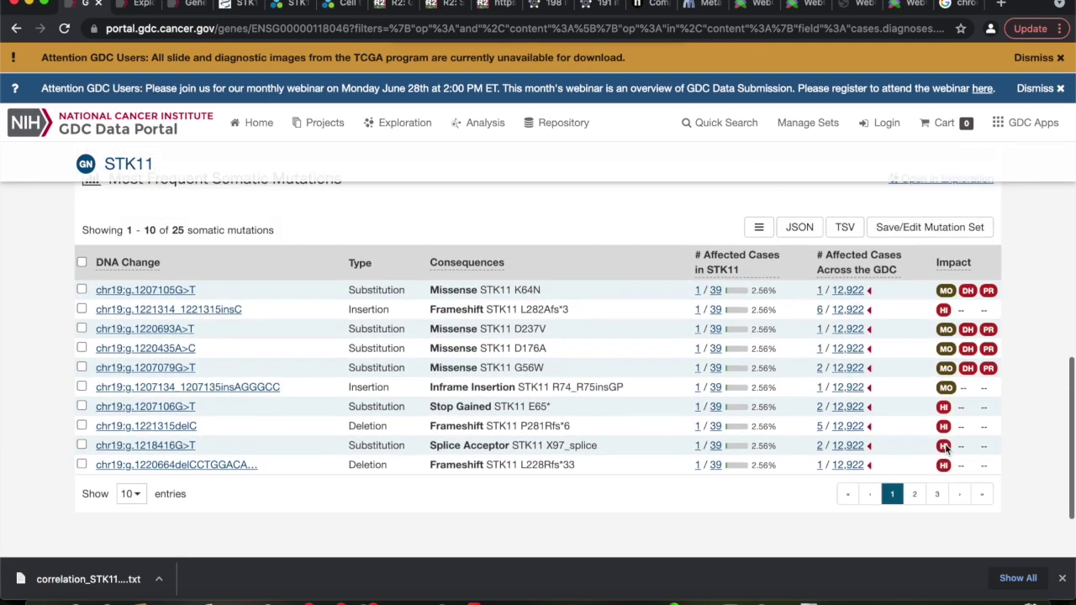
Step: Expand the full gene description in the STK11 summary and read it along with the gene's external references
scroll(945, 450, up, 15)
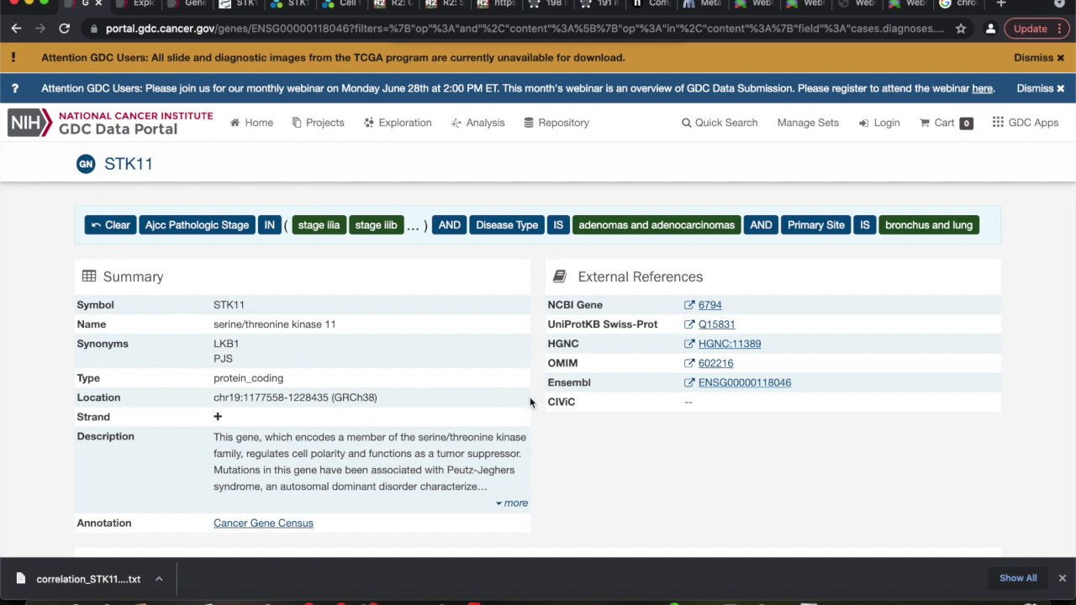
scroll(567, 401, down, 1)
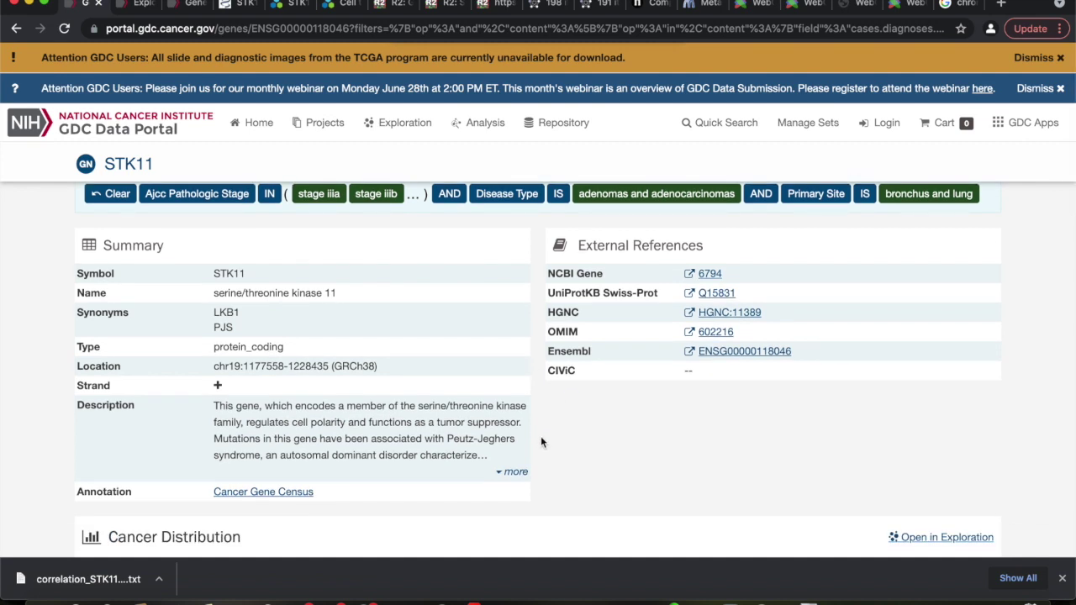
click(515, 473)
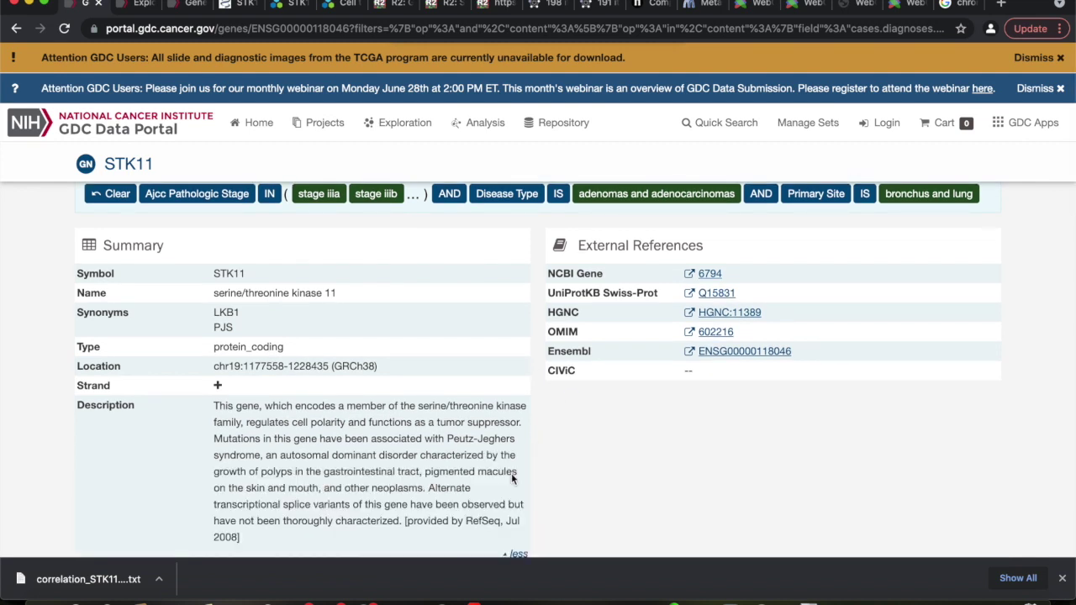
scroll(512, 473, down, 3)
scroll(511, 478, down, 2)
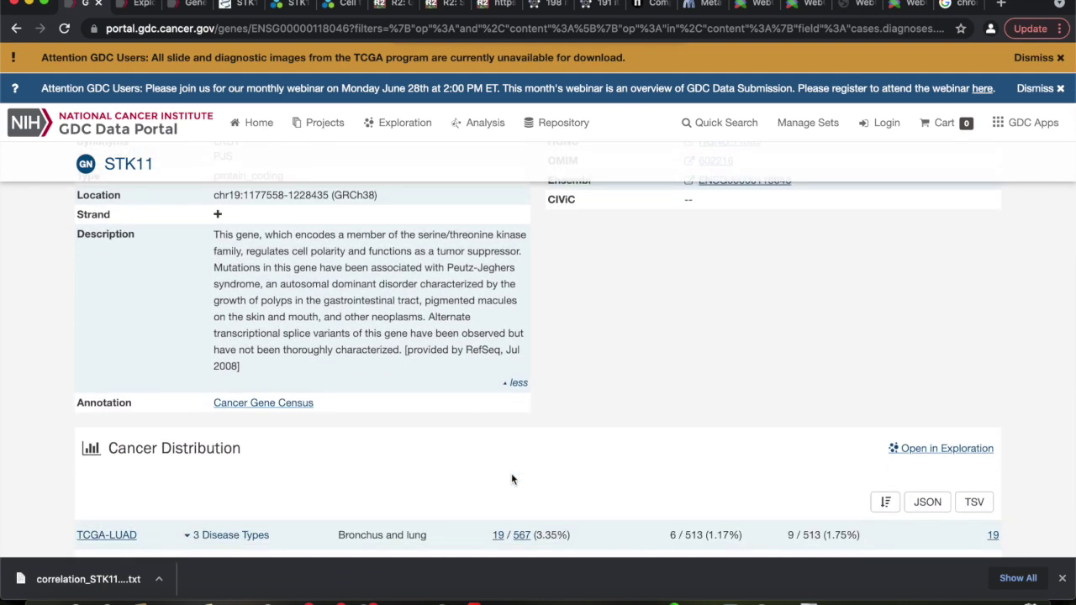
scroll(512, 480, down, 1)
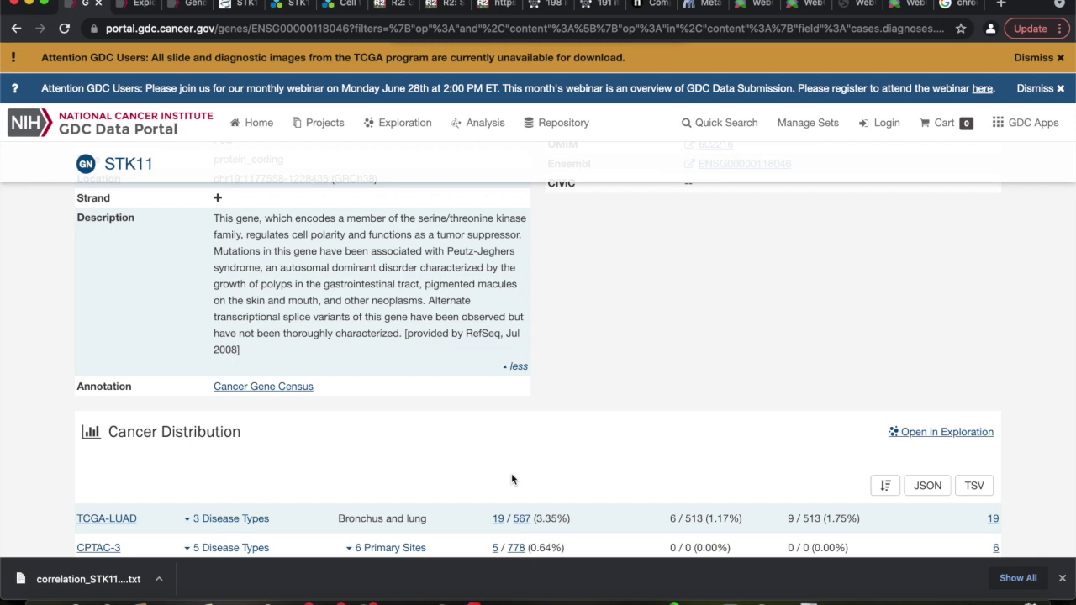
scroll(511, 474, up, 3)
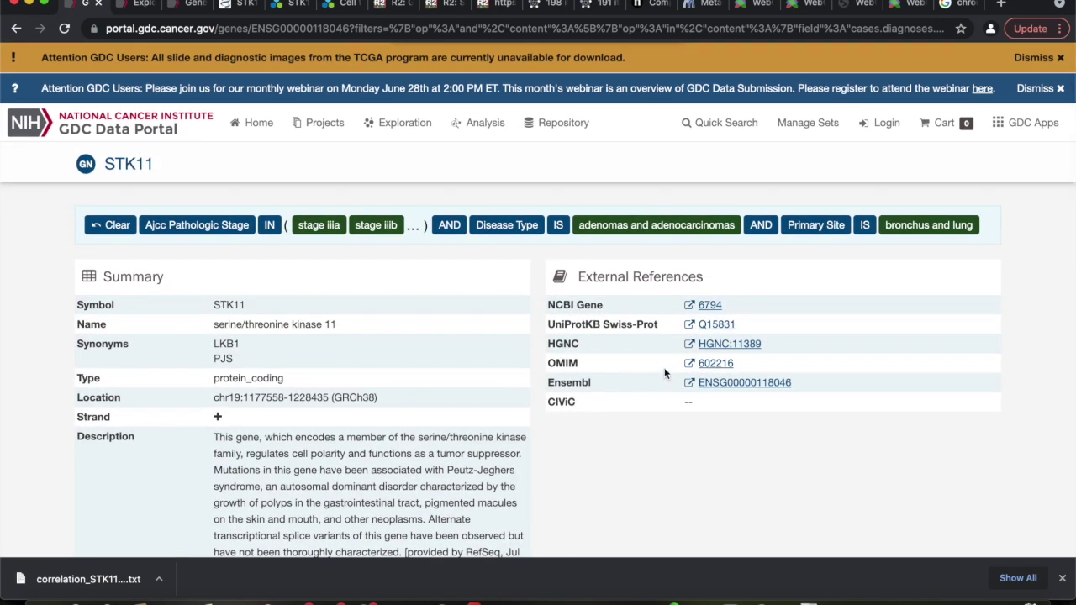